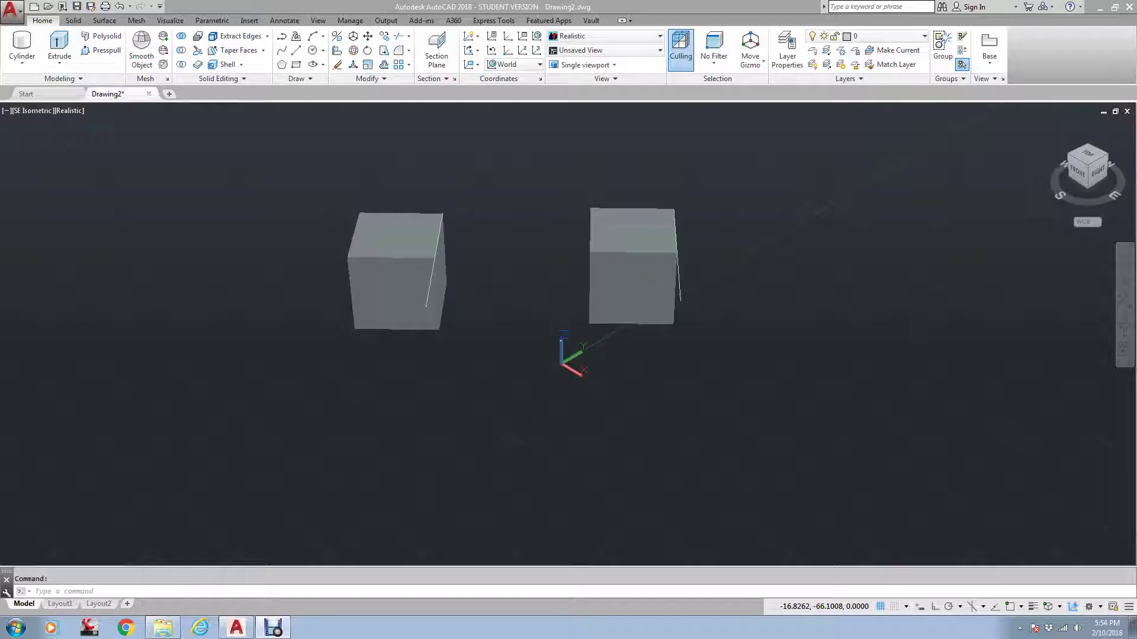
# Taper the left box's top face by 30 degrees, with the axis running from its back-right corner to its front-right corner
pyautogui.moveTo(457, 237); pyautogui.dragTo(363, 315, button='middle')
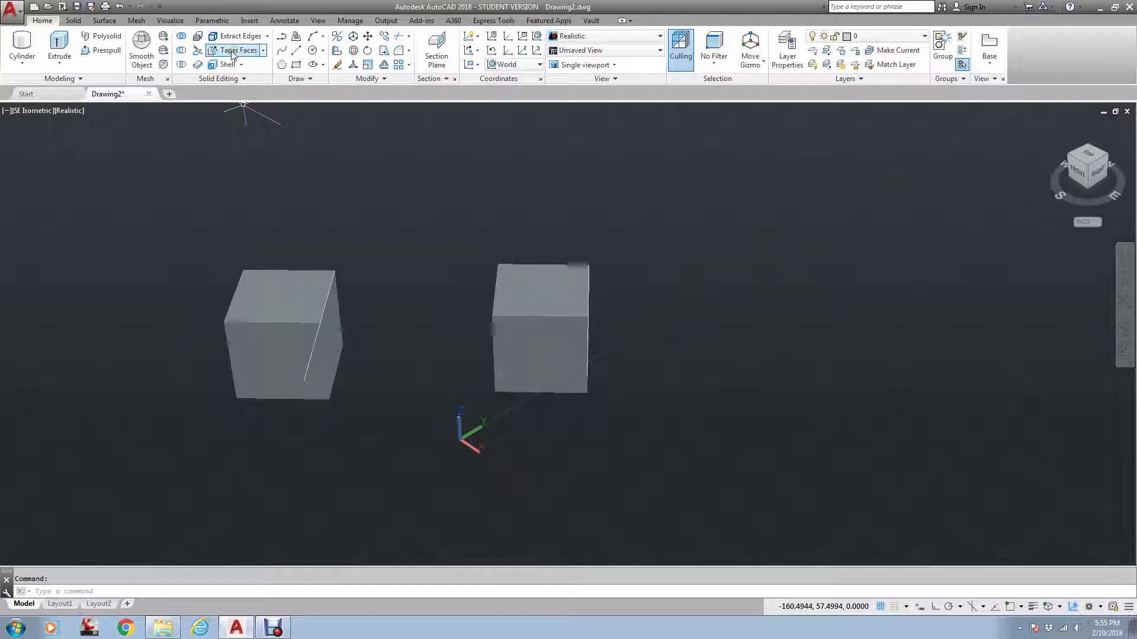
pyautogui.click(262, 51)
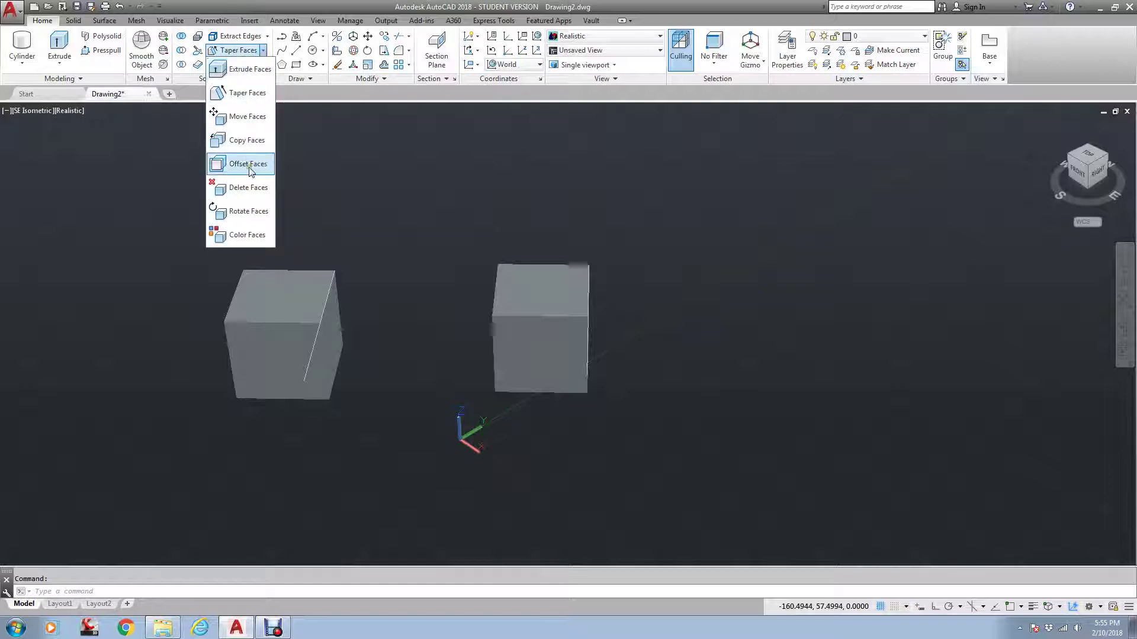
pyautogui.click(253, 96)
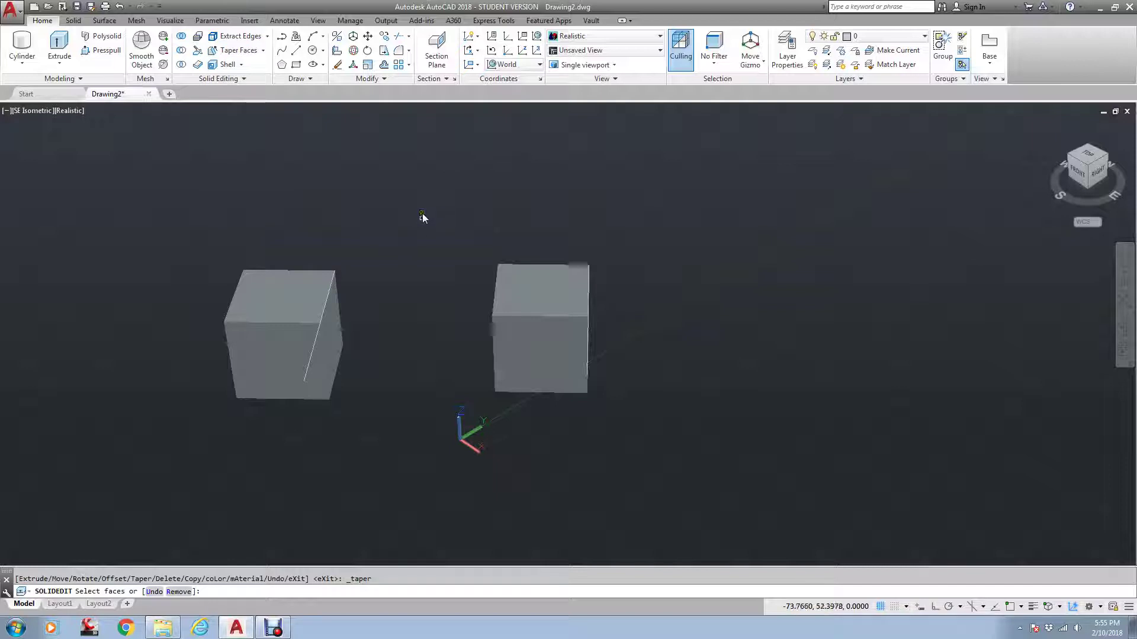
pyautogui.scroll(2, 375, 243)
pyautogui.moveTo(376, 242); pyautogui.dragTo(444, 246, button='middle')
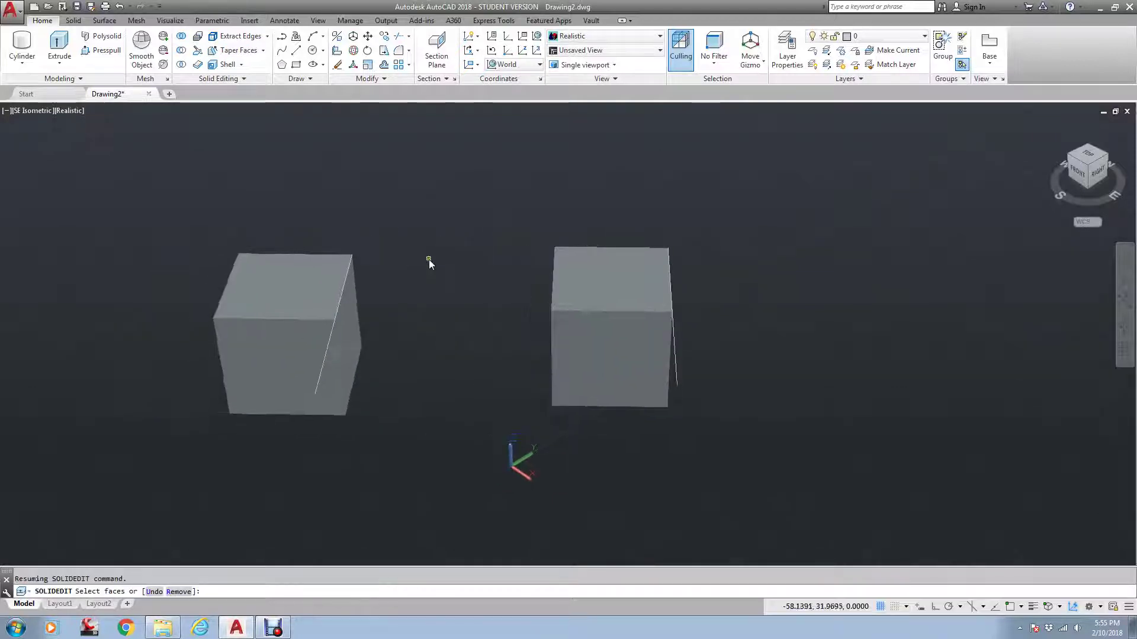
pyautogui.click(282, 285)
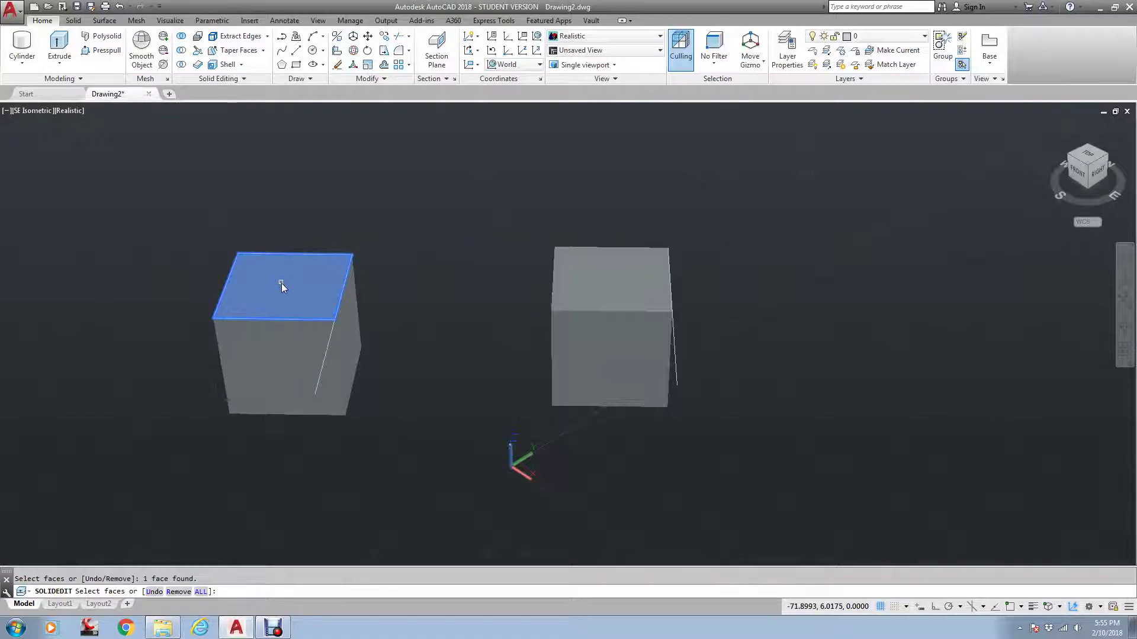
pyautogui.press('Return')
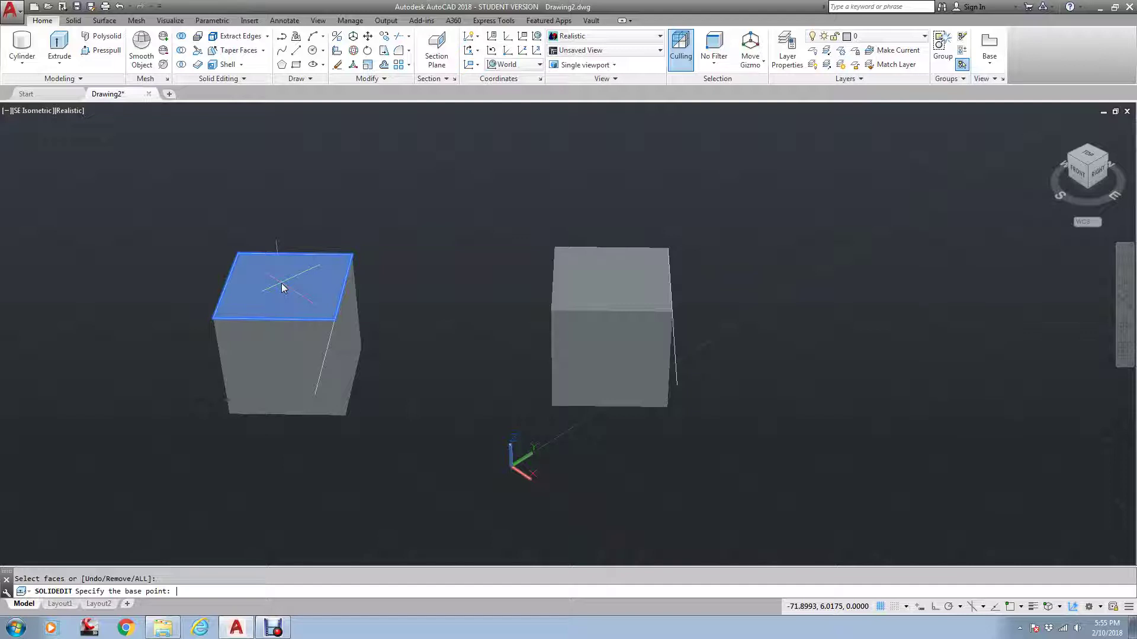
pyautogui.press('Return')
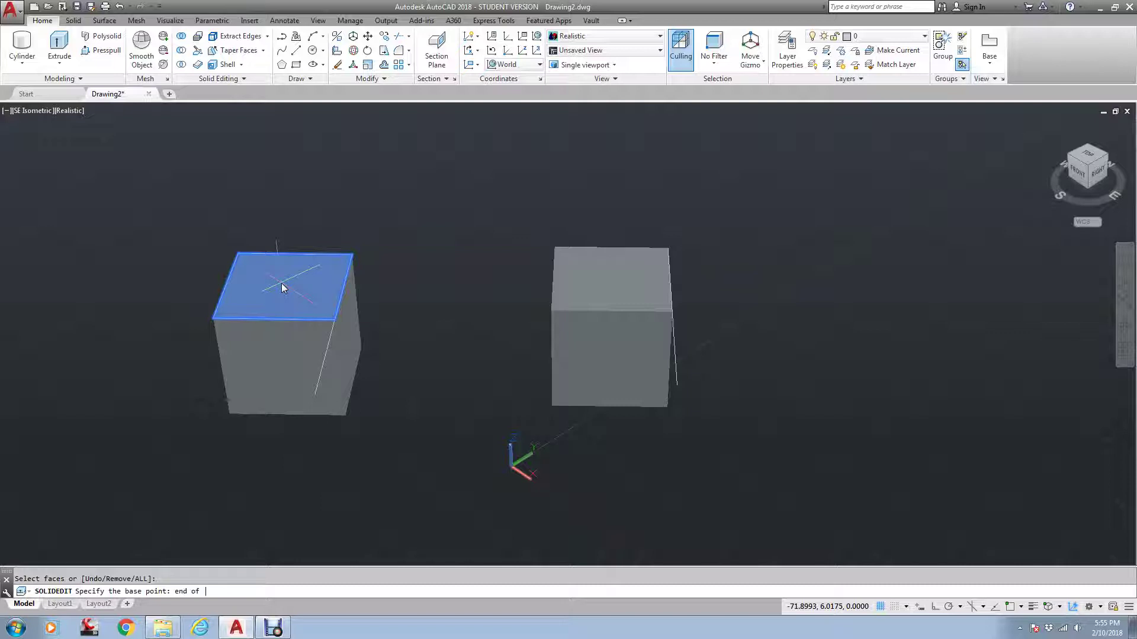
pyautogui.click(355, 253)
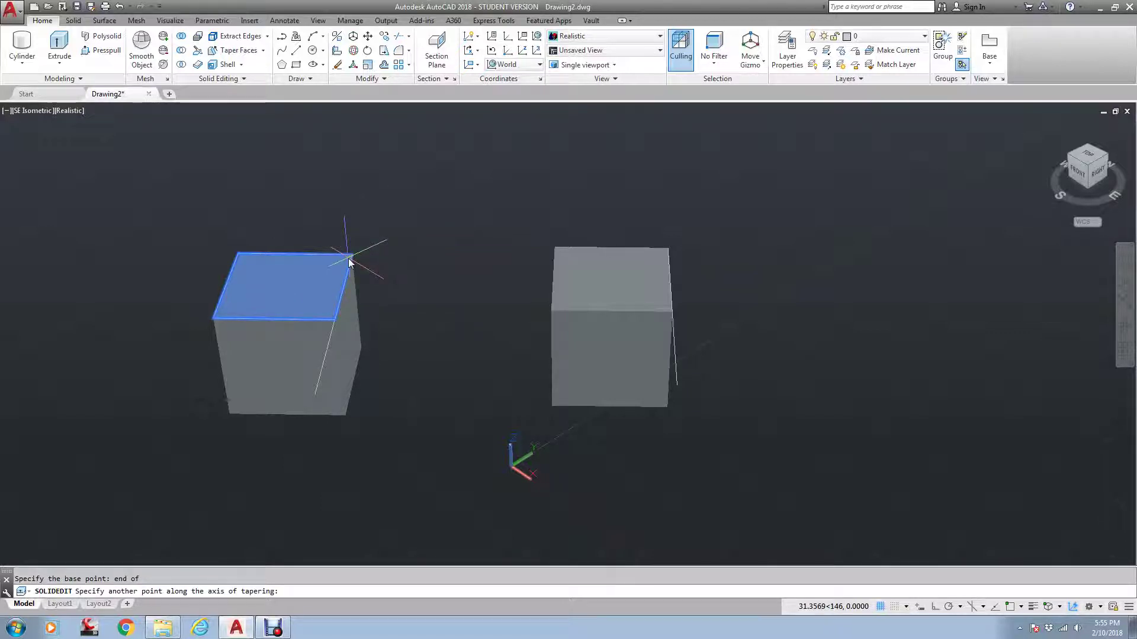
pyautogui.write('end')
pyautogui.press('Return')
pyautogui.click(335, 320)
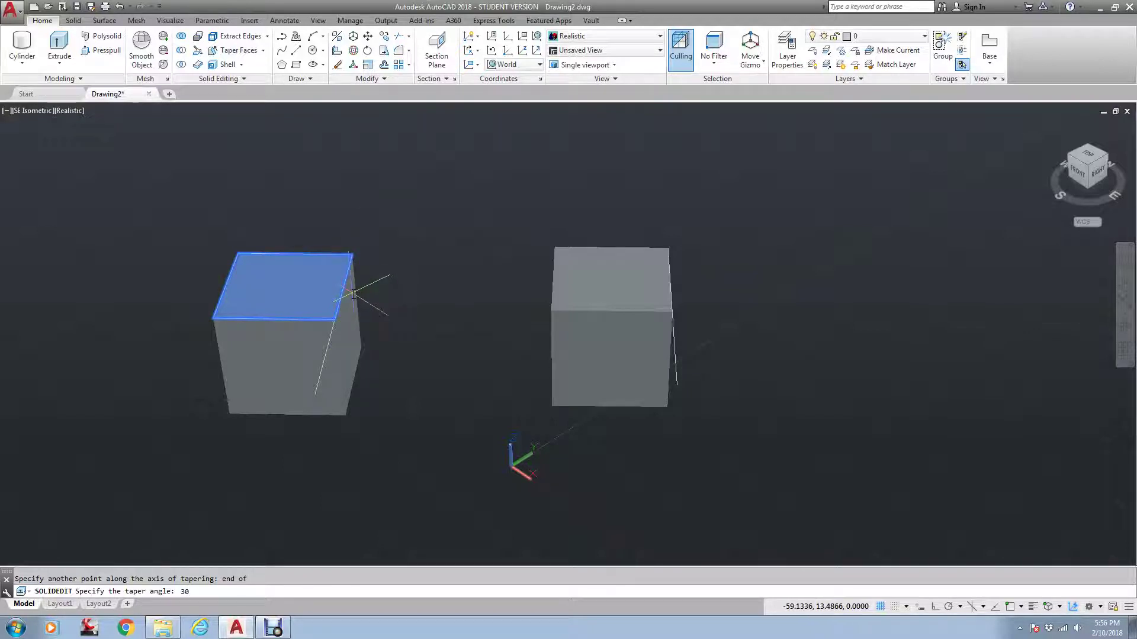
pyautogui.press('Return')
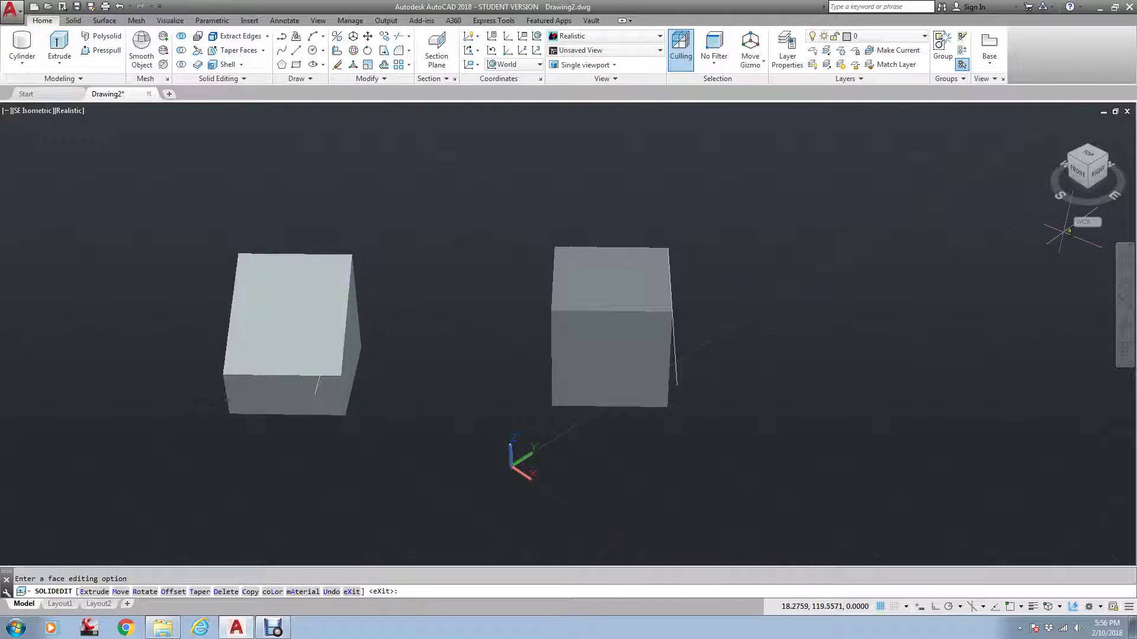
pyautogui.moveTo(1111, 183); pyautogui.dragTo(569, 272)
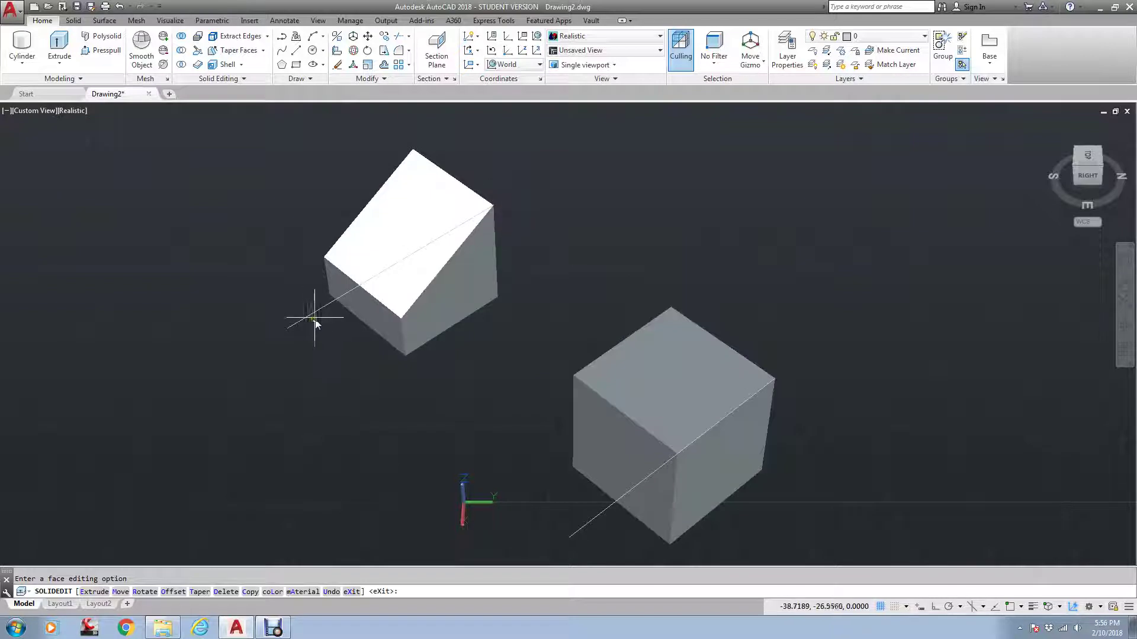
pyautogui.press('Escape')
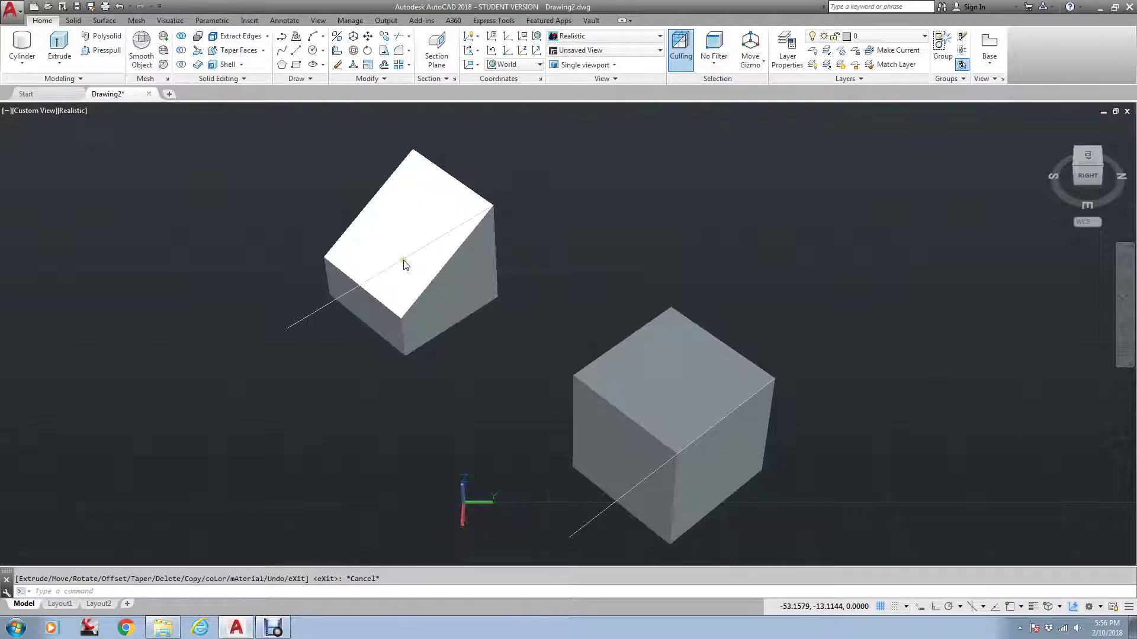
# Move the untapered box and its line sideways, clear of the tapered box
pyautogui.click(1093, 174)
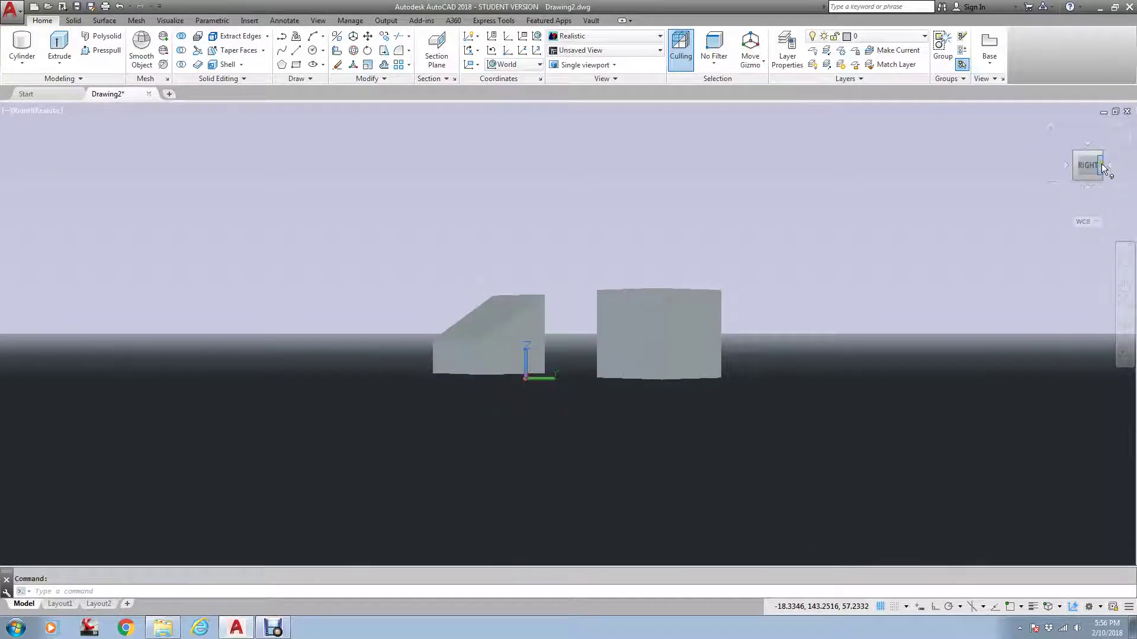
pyautogui.click(1102, 167)
pyautogui.moveTo(686, 312); pyautogui.dragTo(1084, 474, button='middle')
pyautogui.moveTo(980, 490); pyautogui.dragTo(894, 457, button='middle')
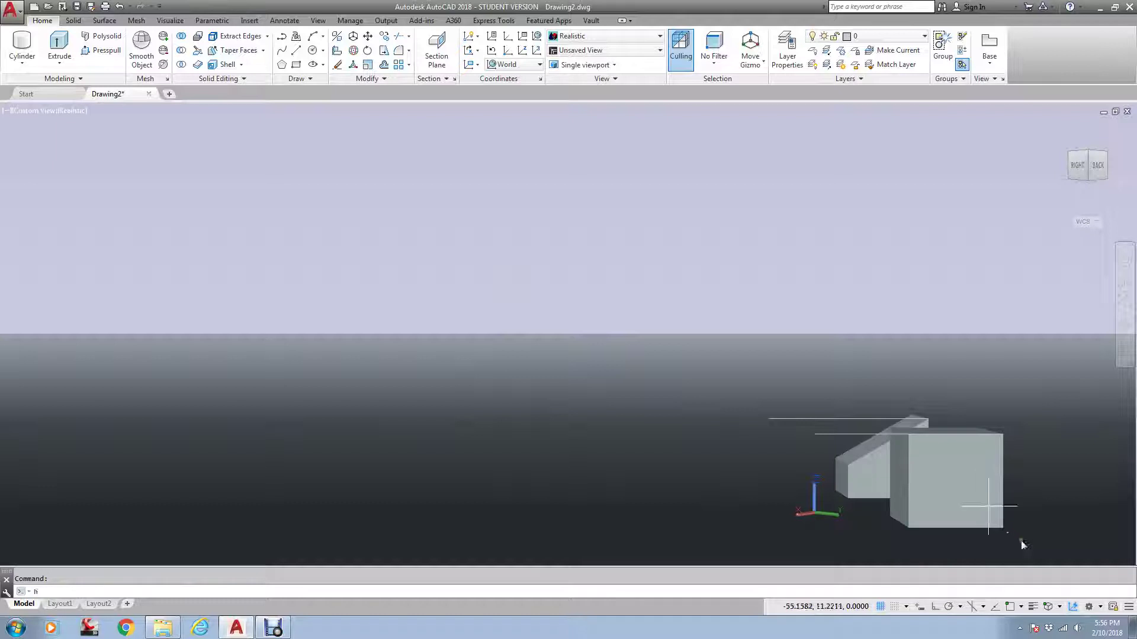
pyautogui.press('Return')
pyautogui.press('Escape')
pyautogui.write('m')
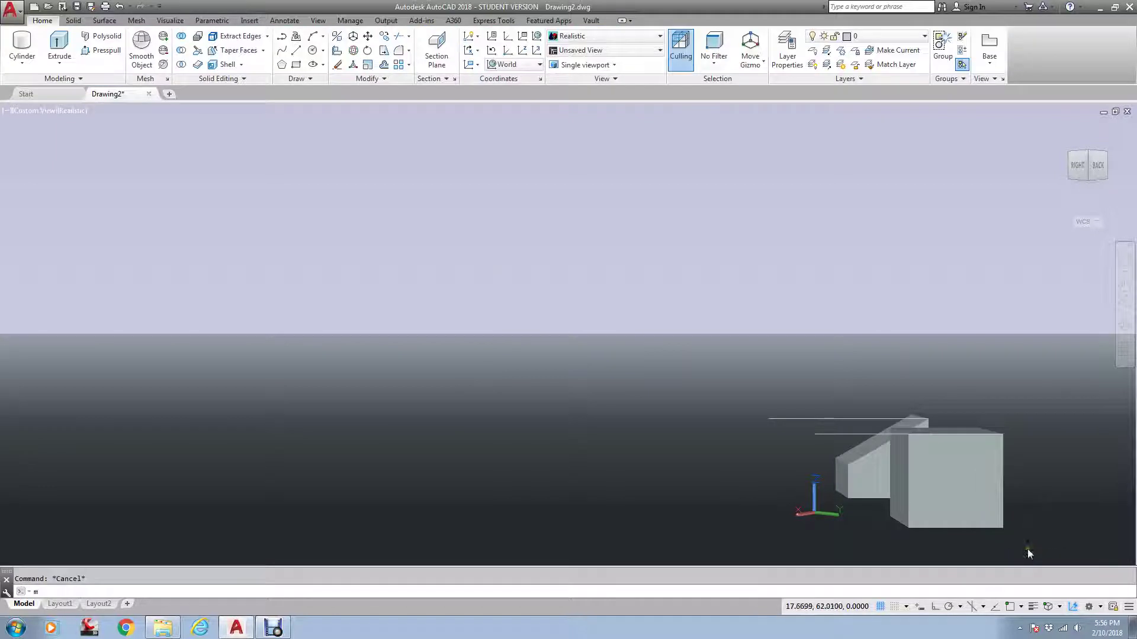
pyautogui.press('Return')
pyautogui.click(1028, 549)
pyautogui.click(919, 449)
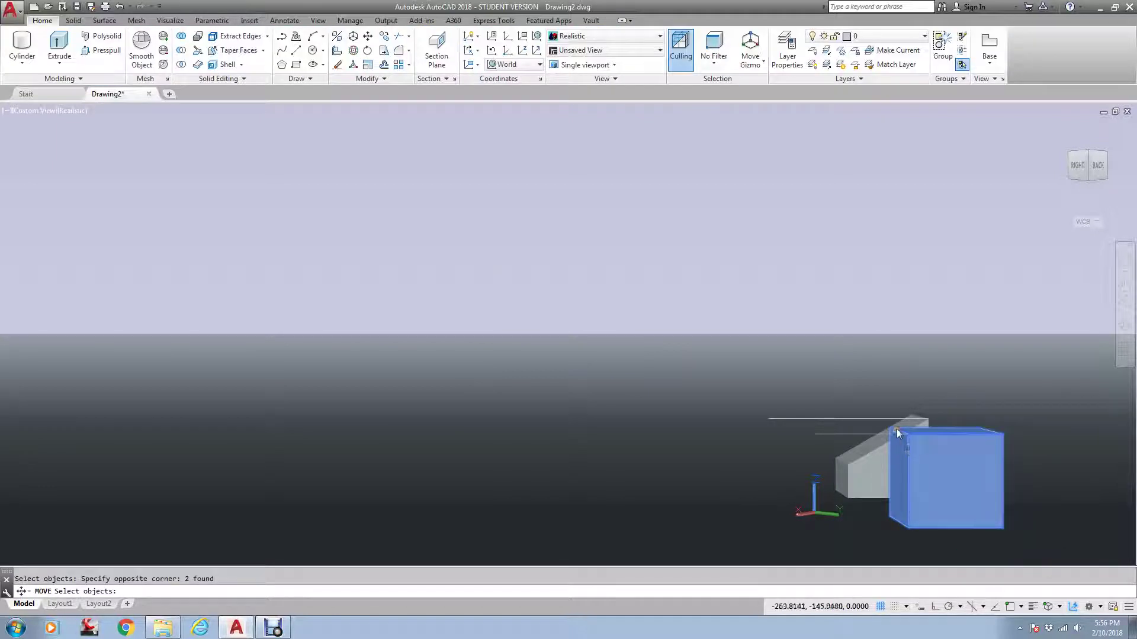
pyautogui.click(897, 434)
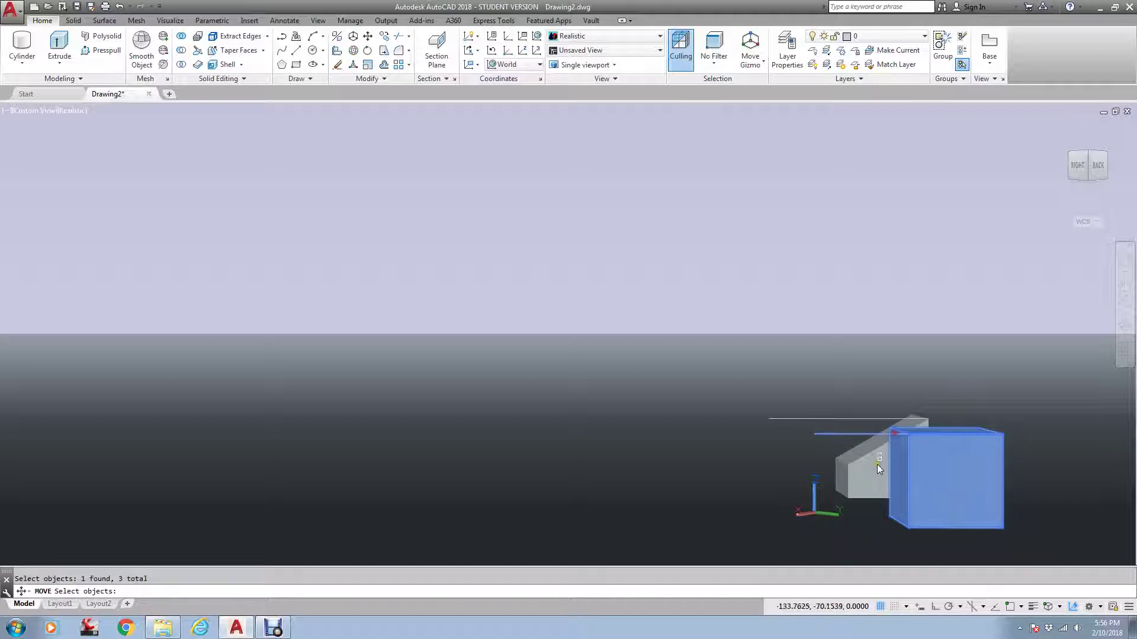
pyautogui.press('Return')
pyautogui.click(880, 456)
pyautogui.click(986, 475)
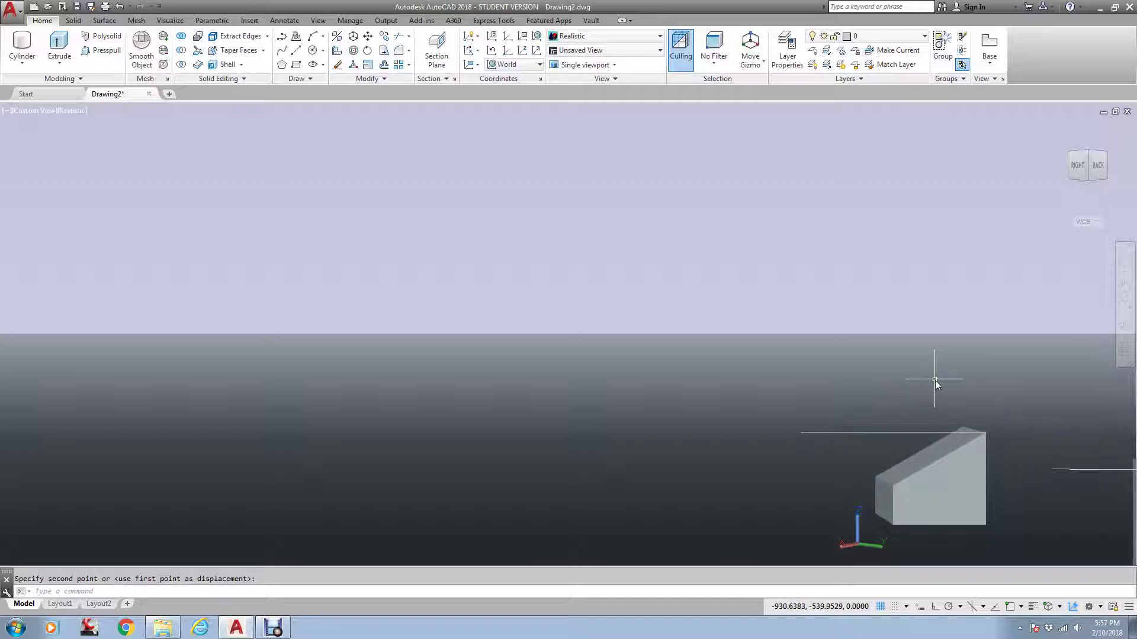
pyautogui.click(984, 434)
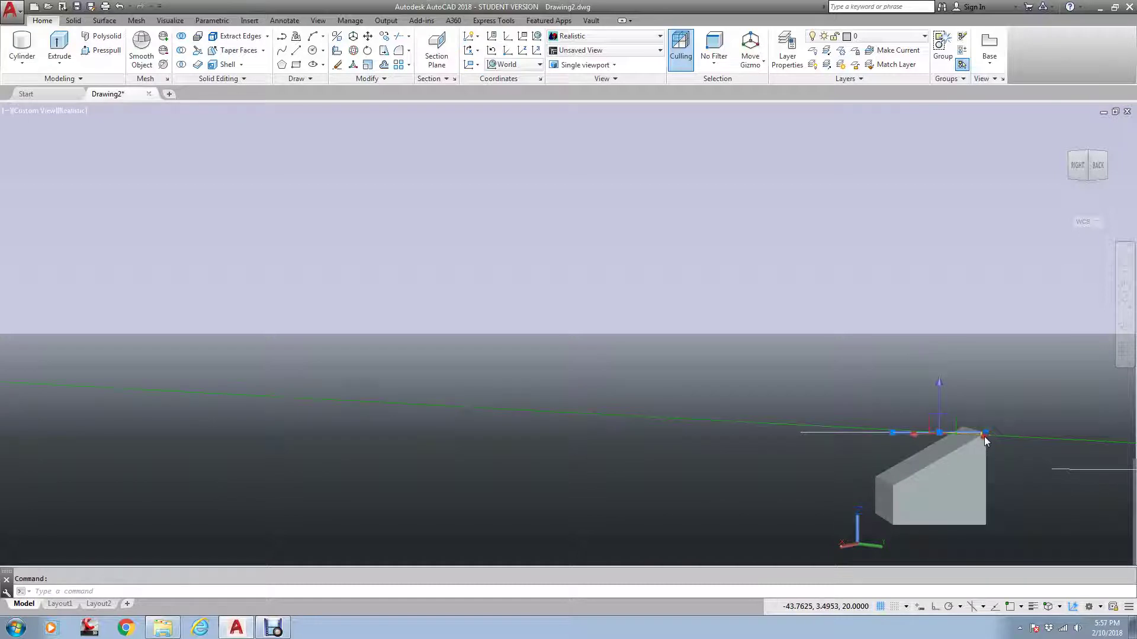
pyautogui.press('Escape')
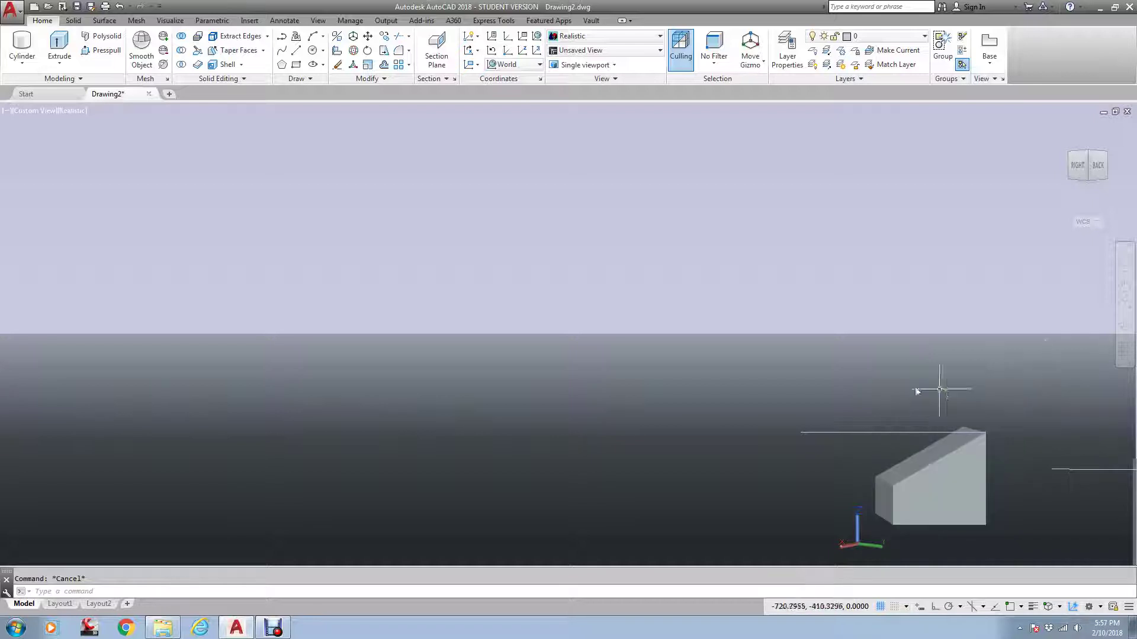
# Undo the box move, the view changes and the face taper
pyautogui.write('u')
pyautogui.press('Return')
pyautogui.hotkey('ctrl', 'z')
pyautogui.hotkey('ctrl', 'z')
pyautogui.hotkey('ctrl', 'z')
pyautogui.hotkey('ctrl', 'z')
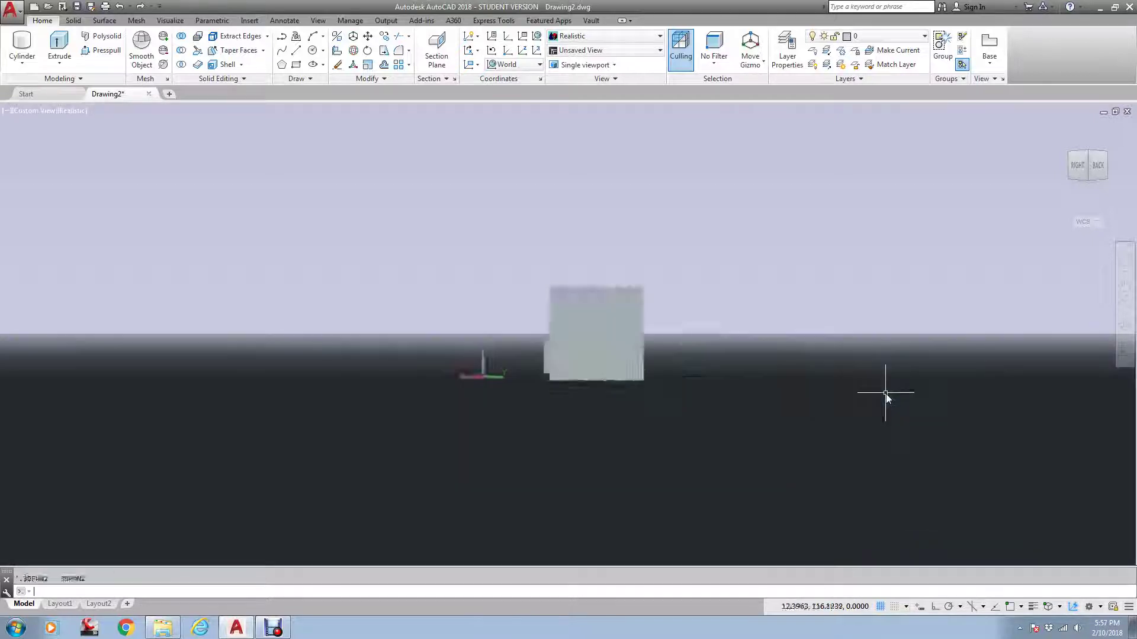
pyautogui.hotkey('ctrl', 'z')
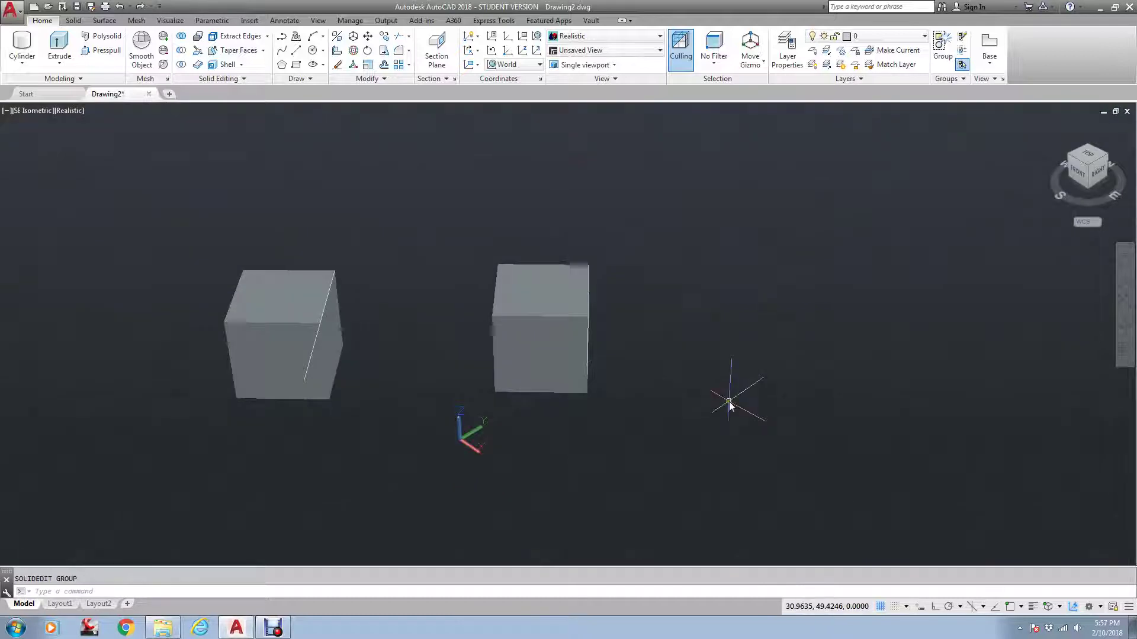
# Try a 30-degree taper of the left box's top face with the axis running from front-right to back-right corner, and undo it
pyautogui.click(234, 50)
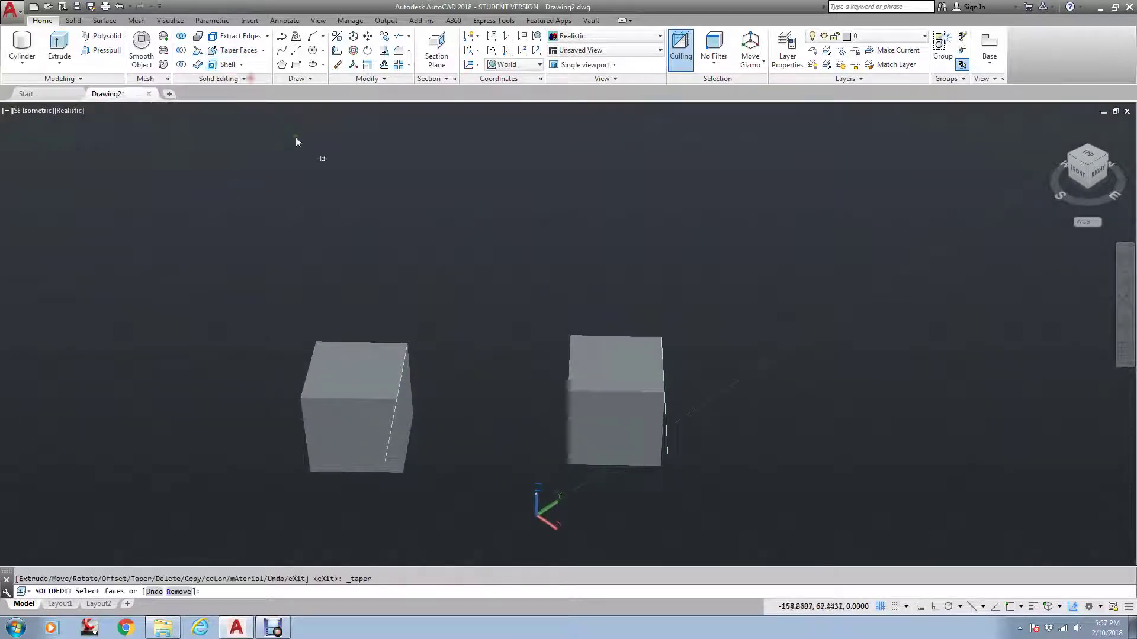
pyautogui.click(372, 371)
pyautogui.press('Return')
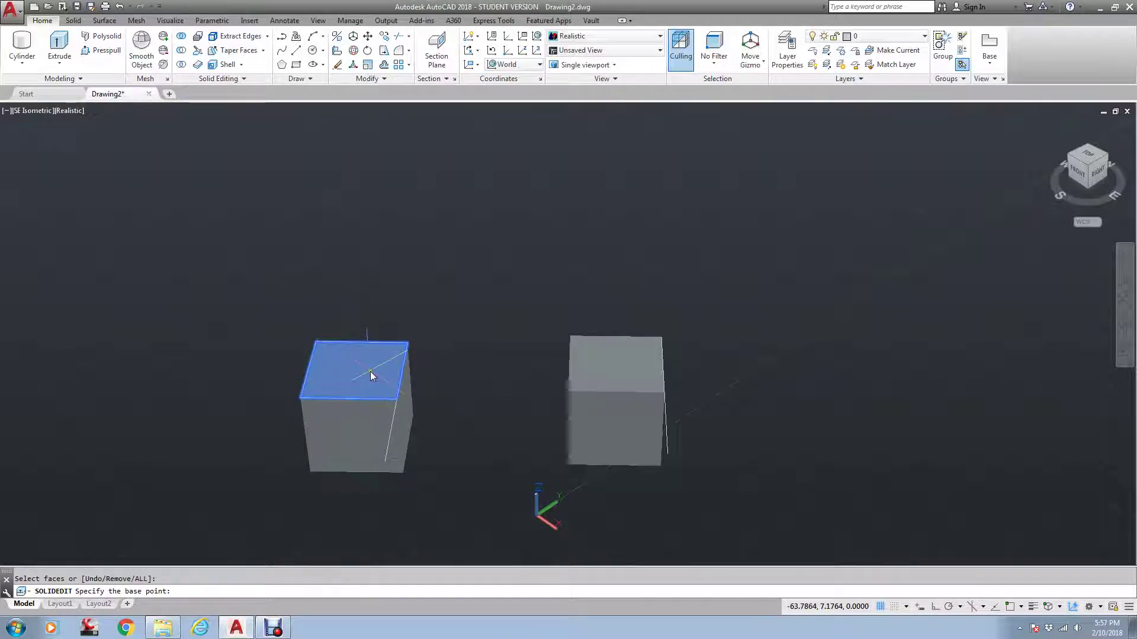
pyautogui.write('end')
pyautogui.press('Return')
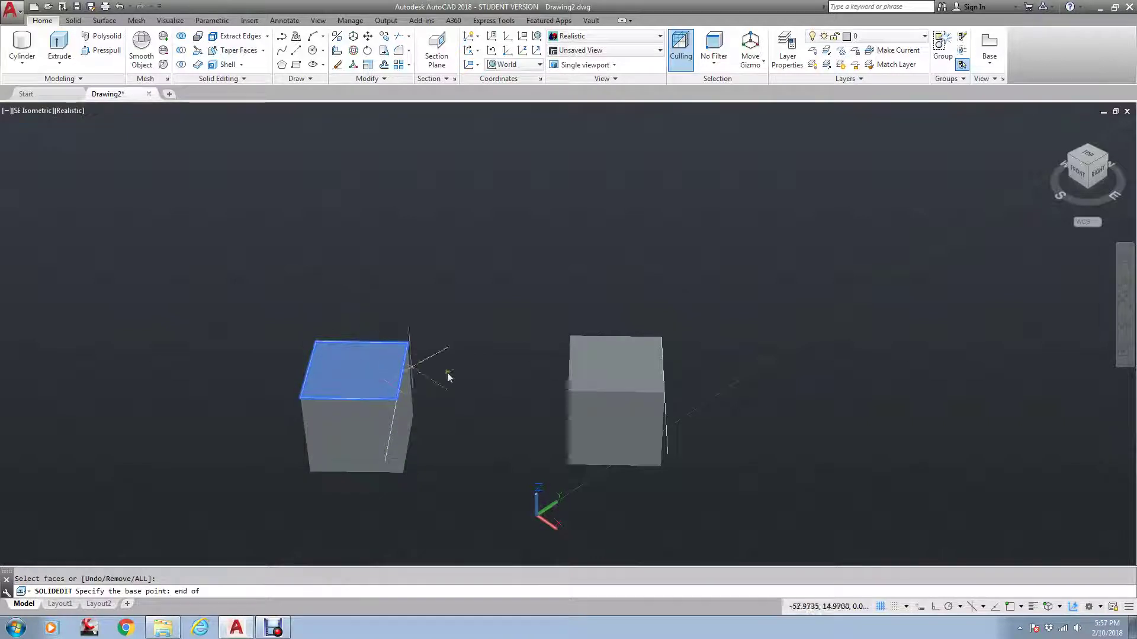
pyautogui.click(393, 398)
pyautogui.write('end')
pyautogui.press('Return')
pyautogui.click(410, 349)
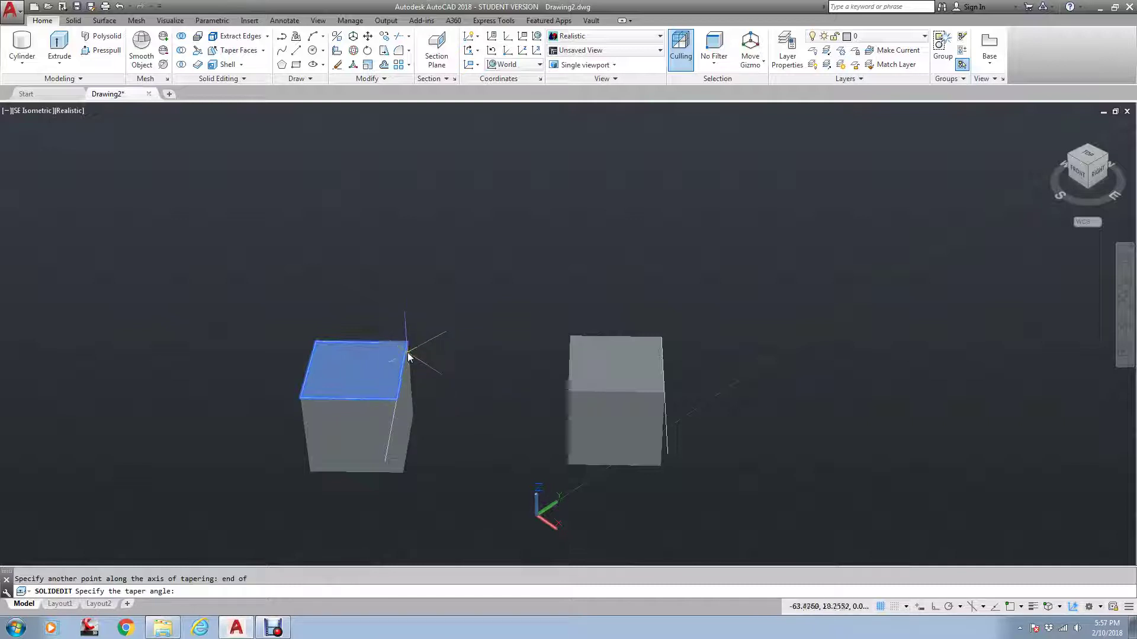
pyautogui.write('30')
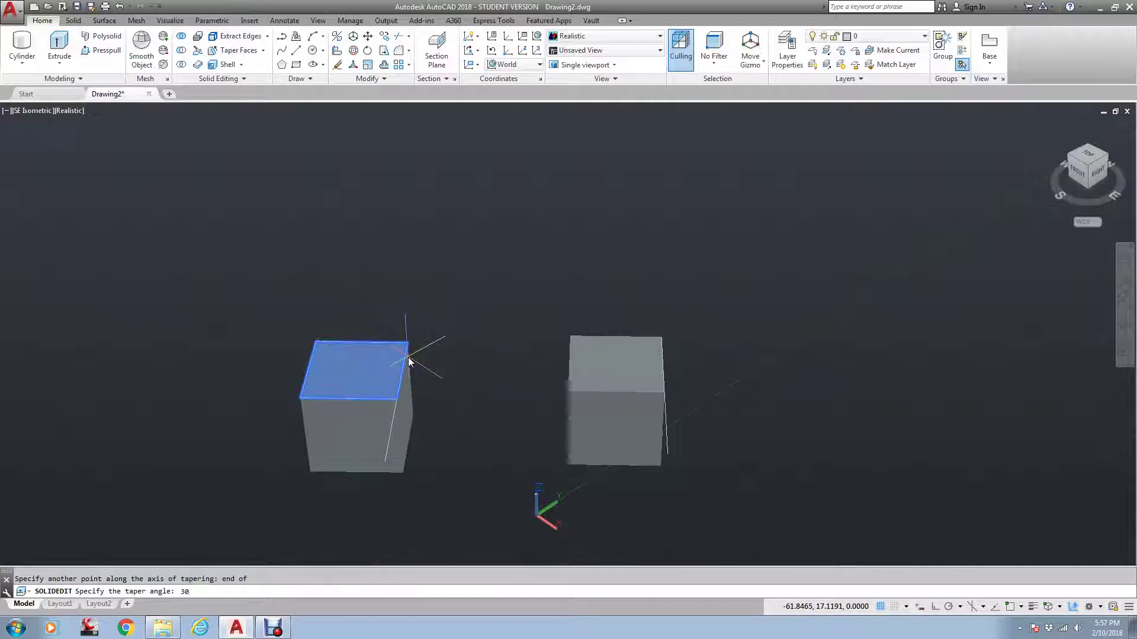
pyautogui.press('Return')
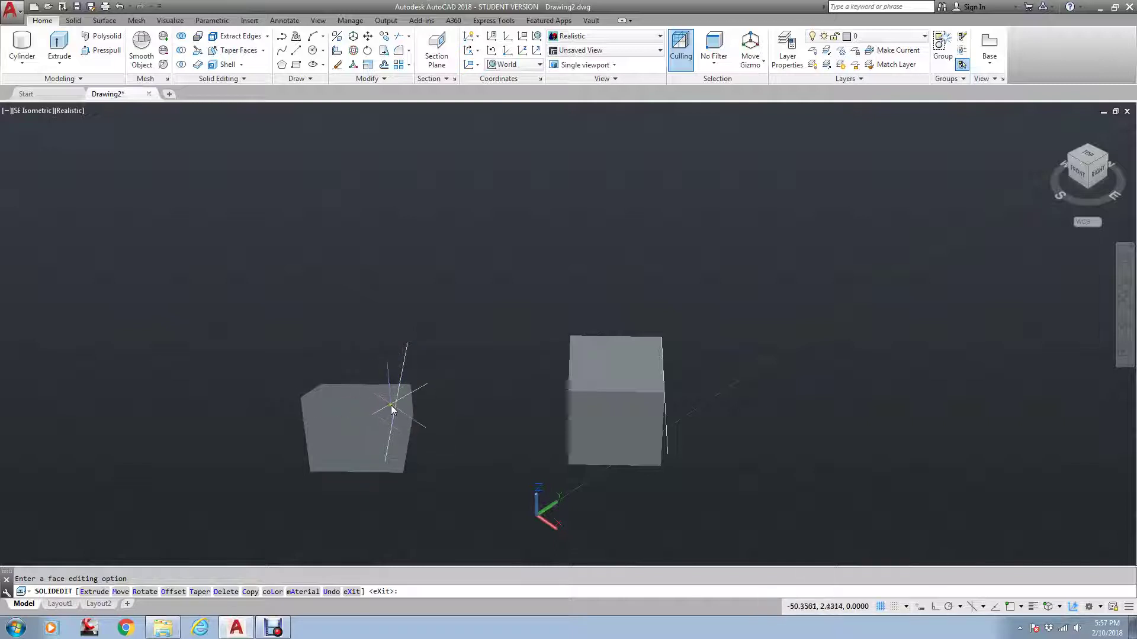
pyautogui.hotkey('ctrl', 'z')
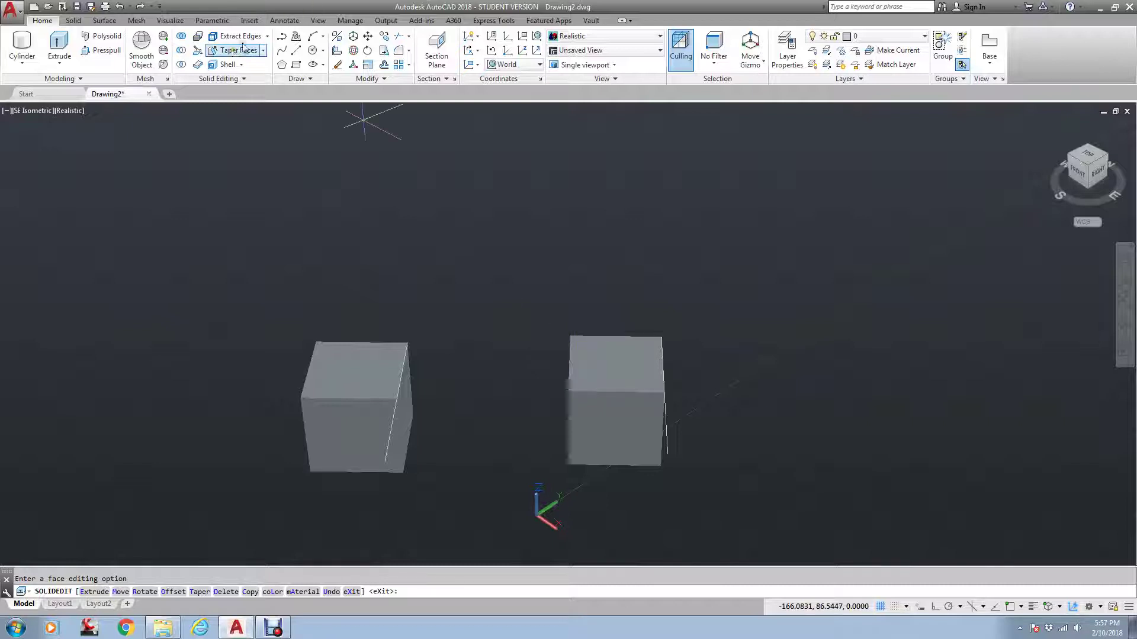
pyautogui.click(228, 65)
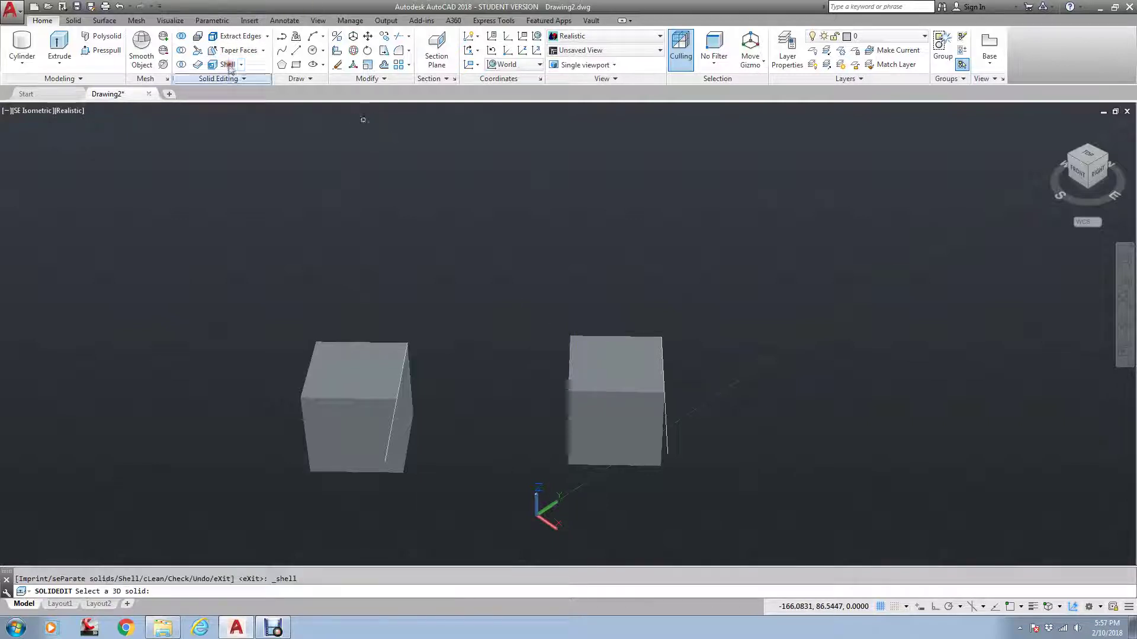
pyautogui.click(373, 365)
pyautogui.press('Escape')
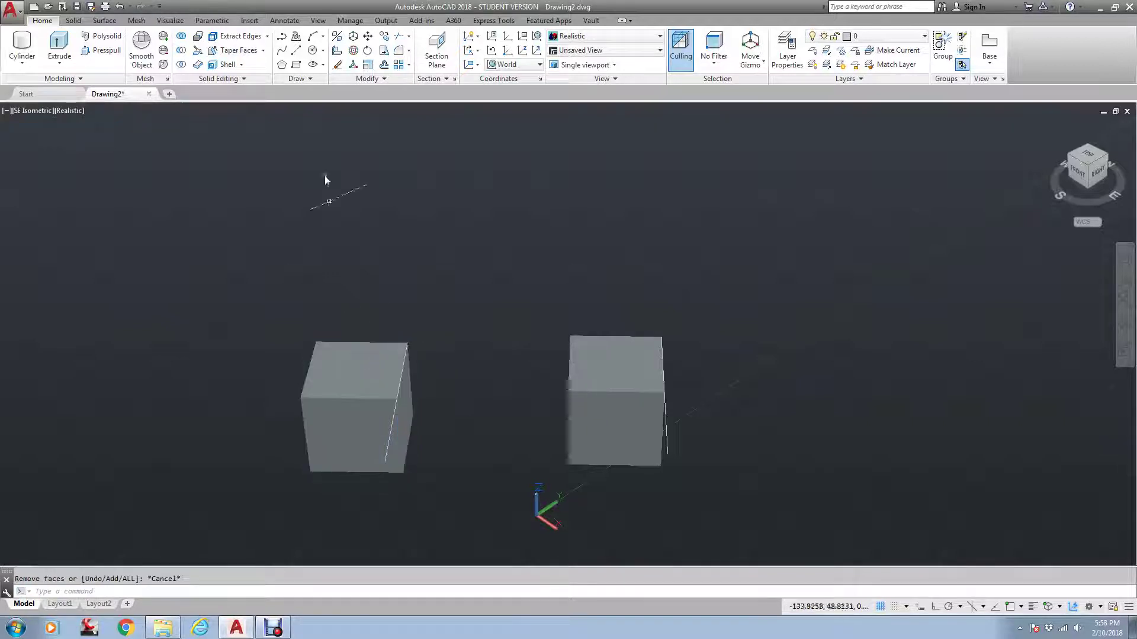
pyautogui.click(227, 65)
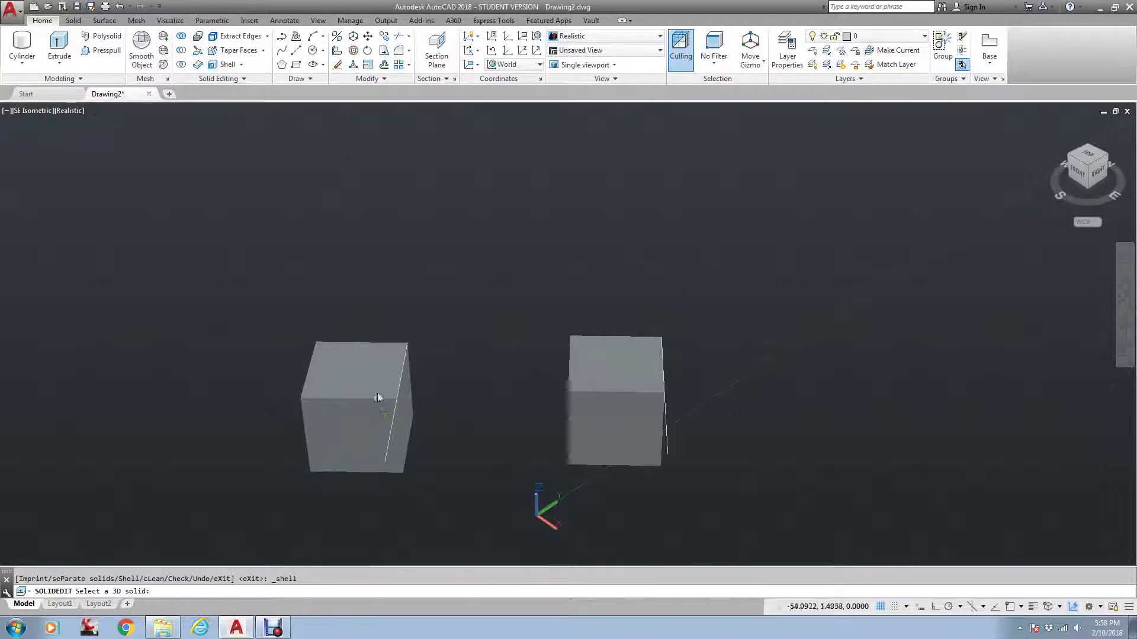
pyautogui.click(364, 369)
pyautogui.scroll(2, 364, 367)
pyautogui.press('Escape')
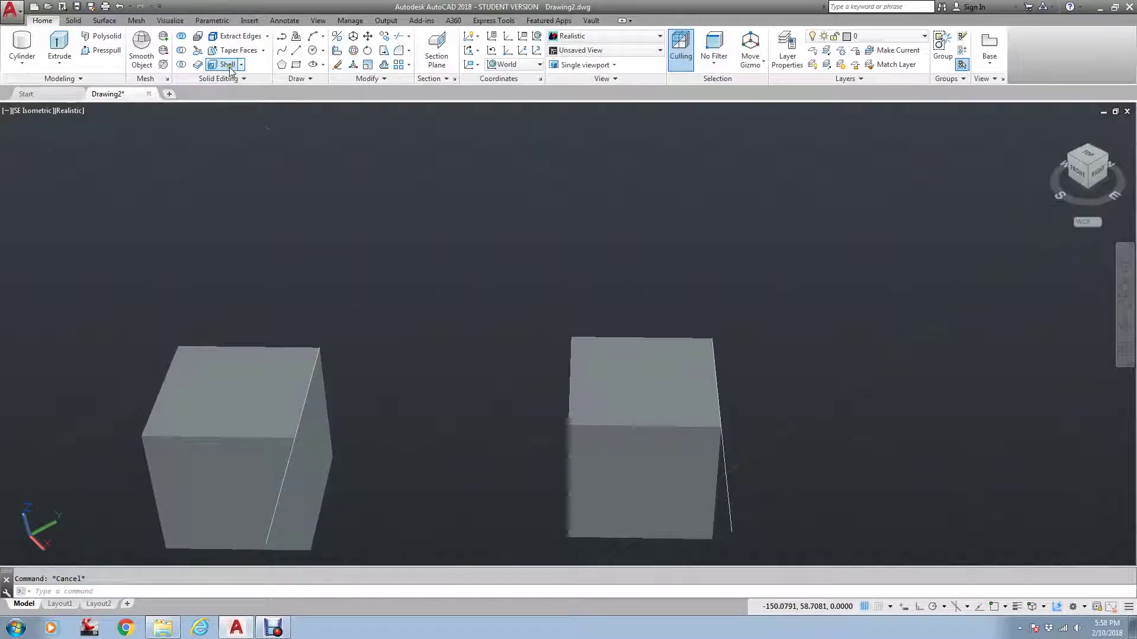
pyautogui.click(227, 65)
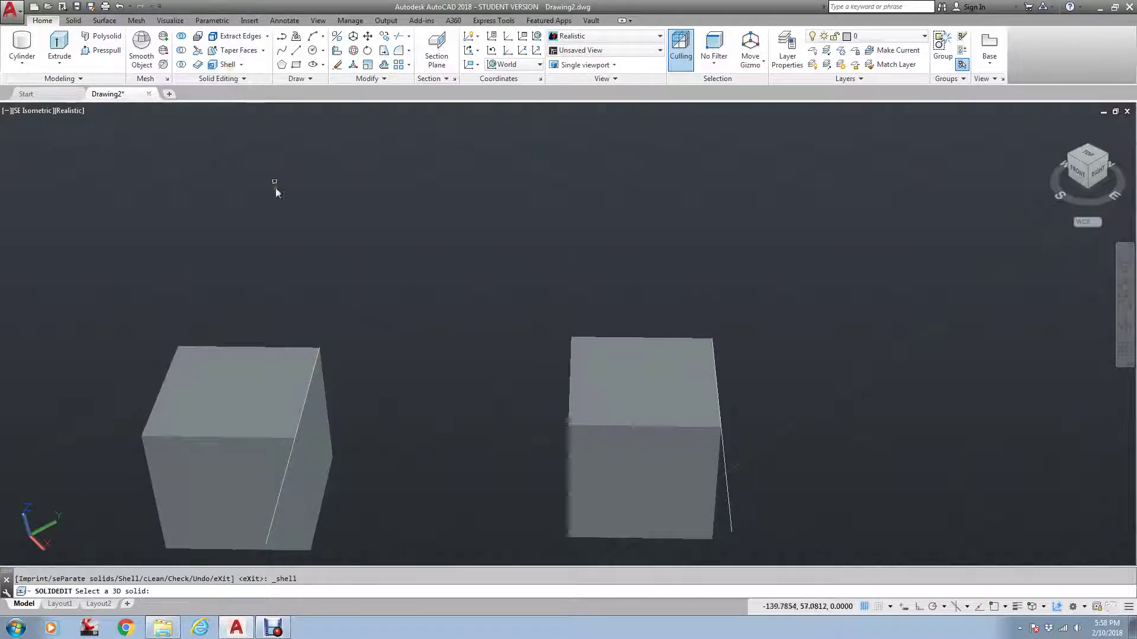
pyautogui.click(261, 392)
pyautogui.press('Escape')
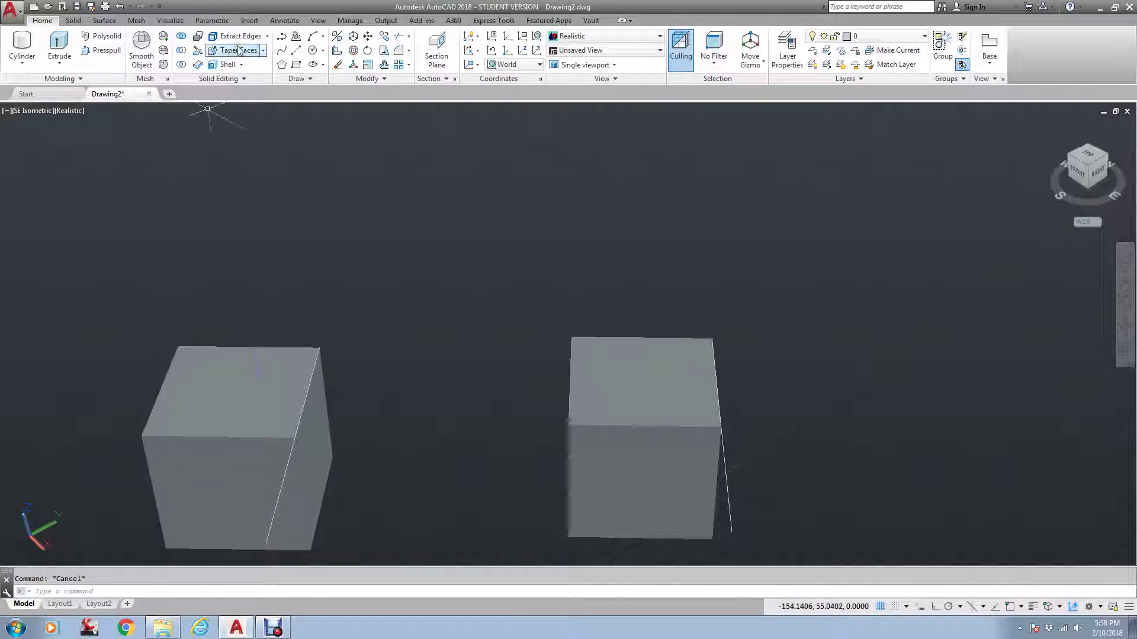
pyautogui.click(228, 65)
pyautogui.scroll(4, 264, 393)
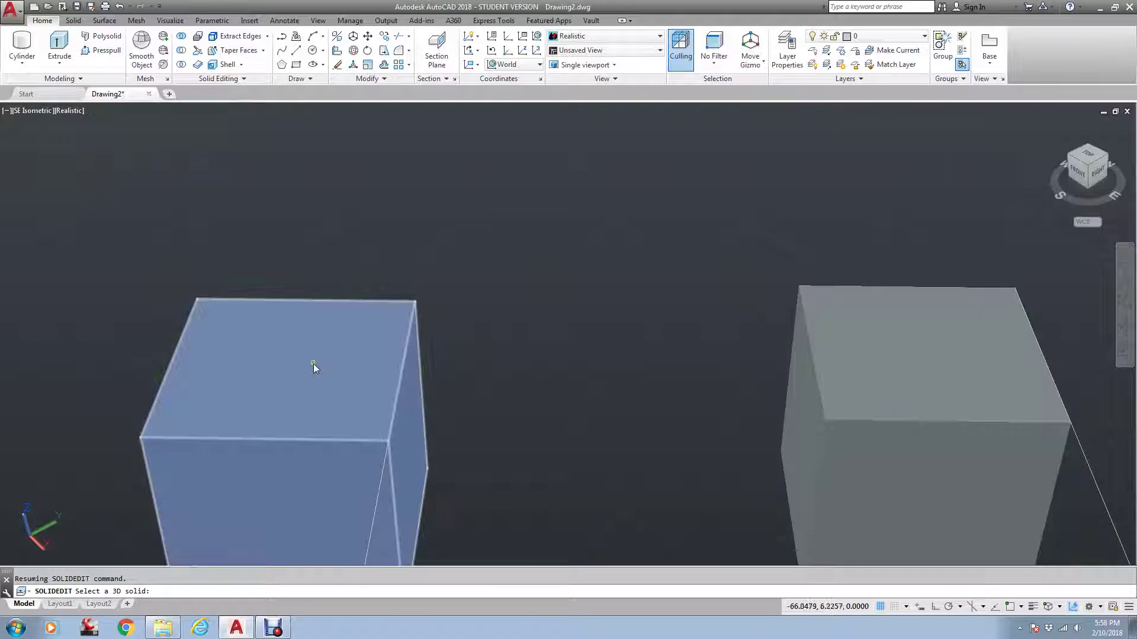
pyautogui.click(310, 364)
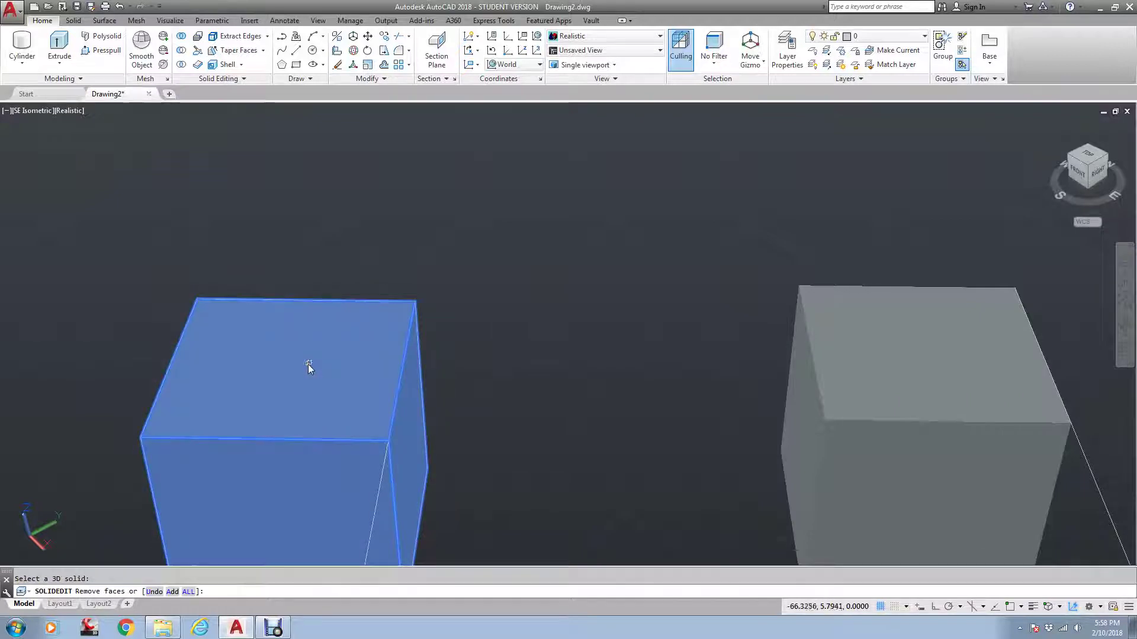
pyautogui.press('Escape')
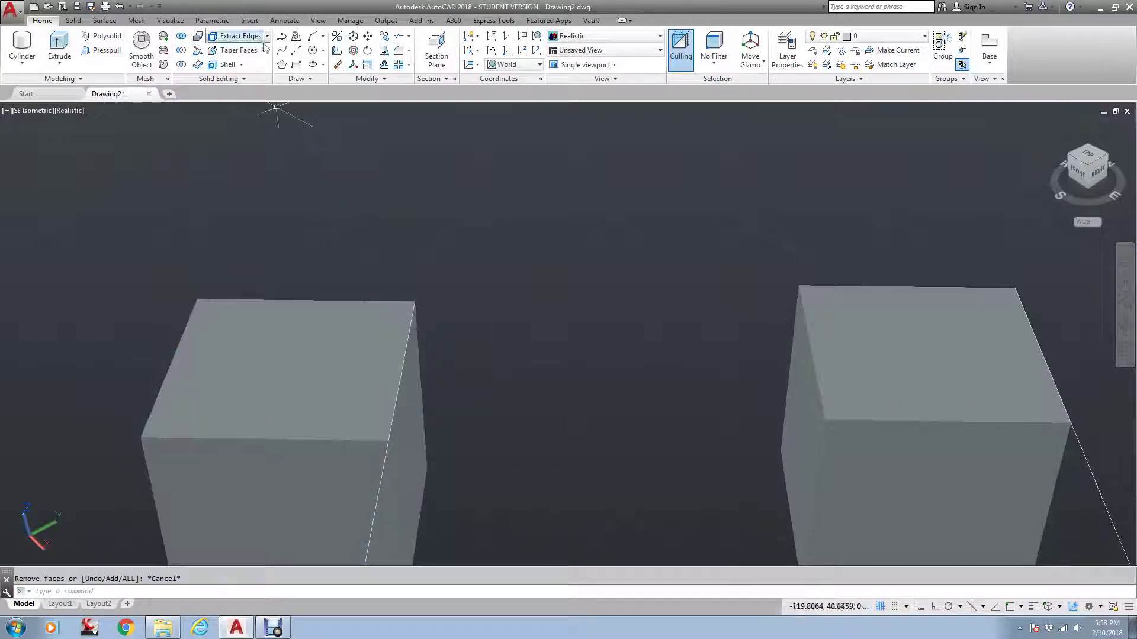
pyautogui.click(226, 64)
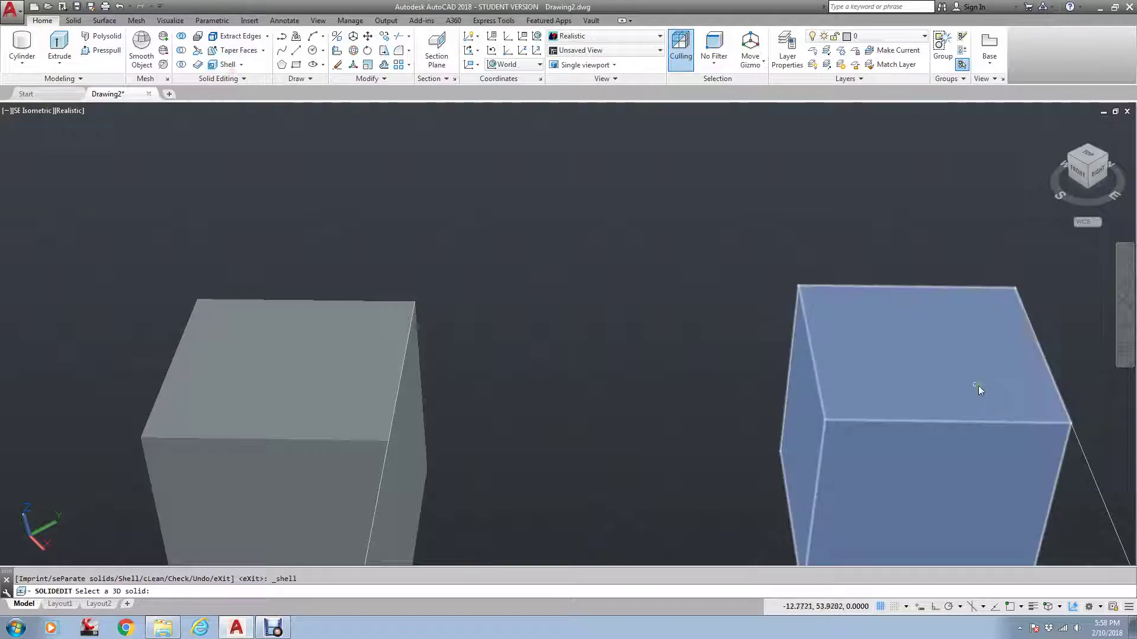
pyautogui.click(954, 365)
pyautogui.press('Escape')
pyautogui.moveTo(450, 375); pyautogui.dragTo(650, 403, button='middle')
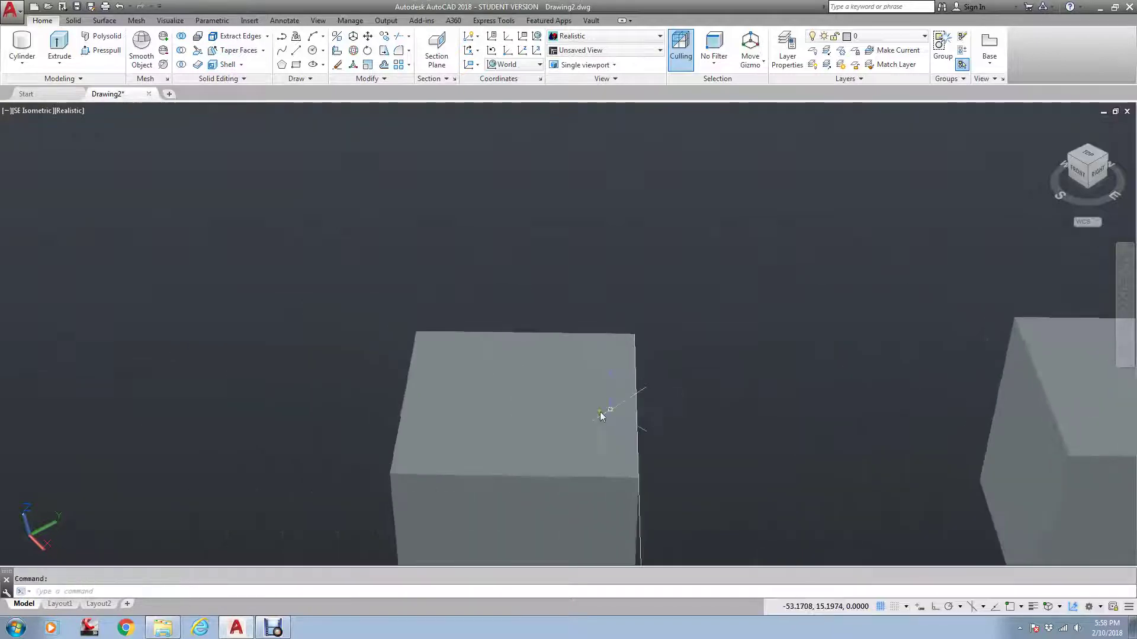
pyautogui.scroll(-2, 650, 407)
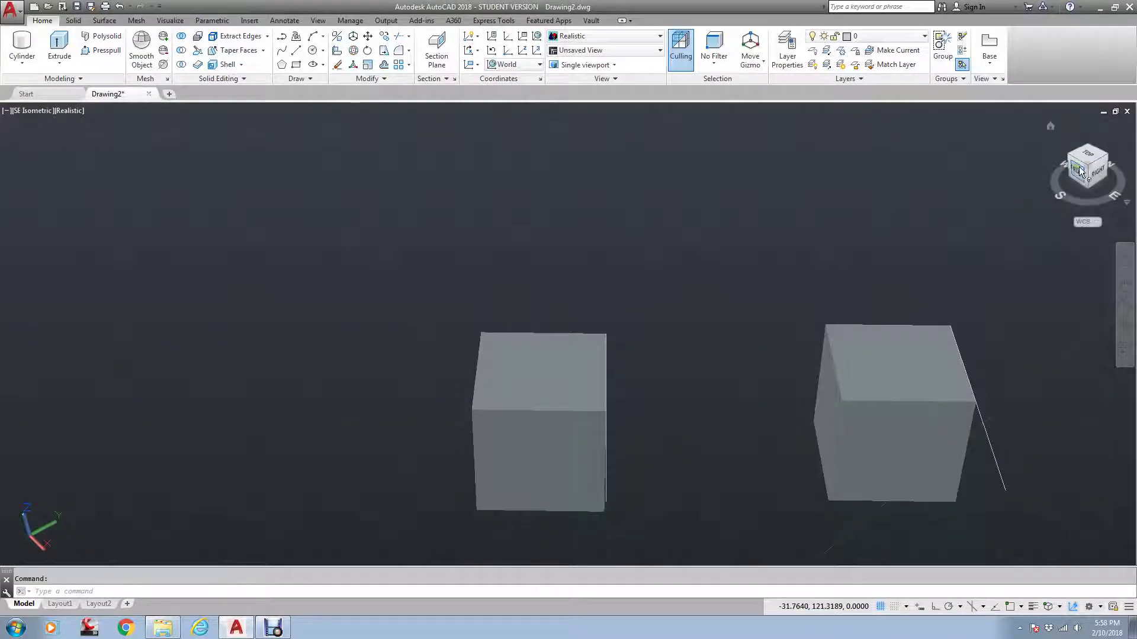
pyautogui.moveTo(1079, 172); pyautogui.dragTo(590, 357)
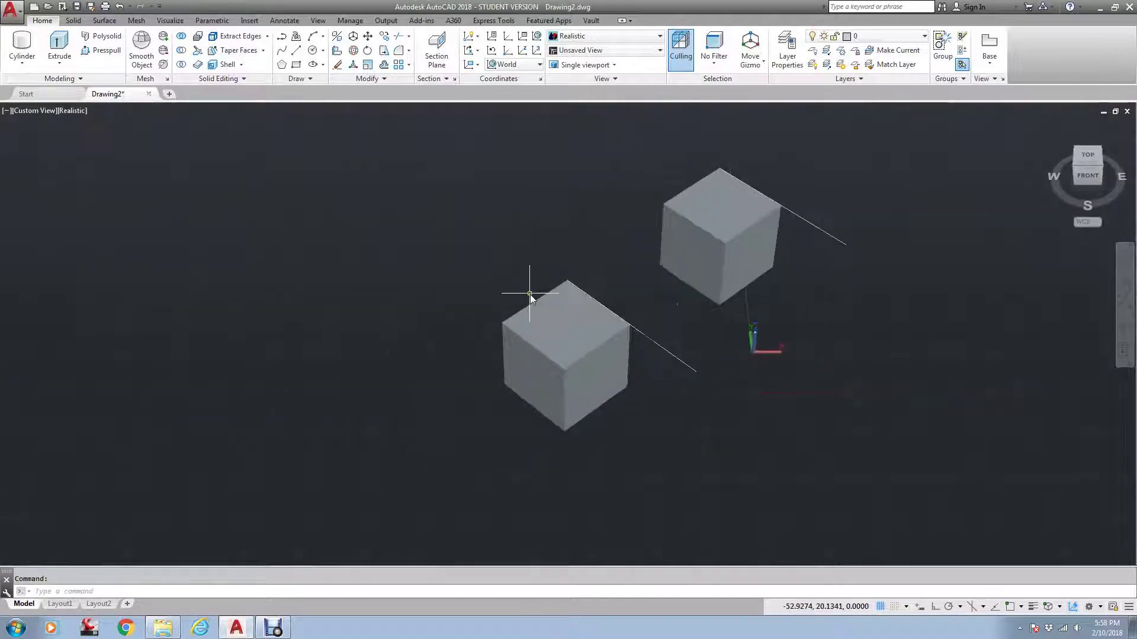
pyautogui.click(227, 64)
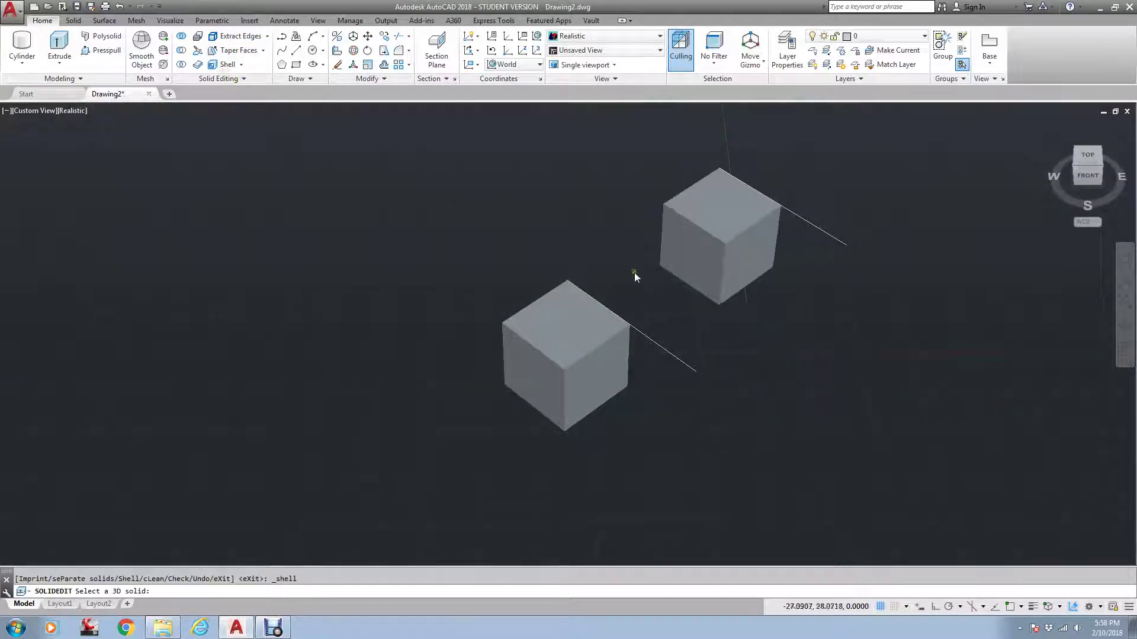
pyautogui.scroll(1, 634, 273)
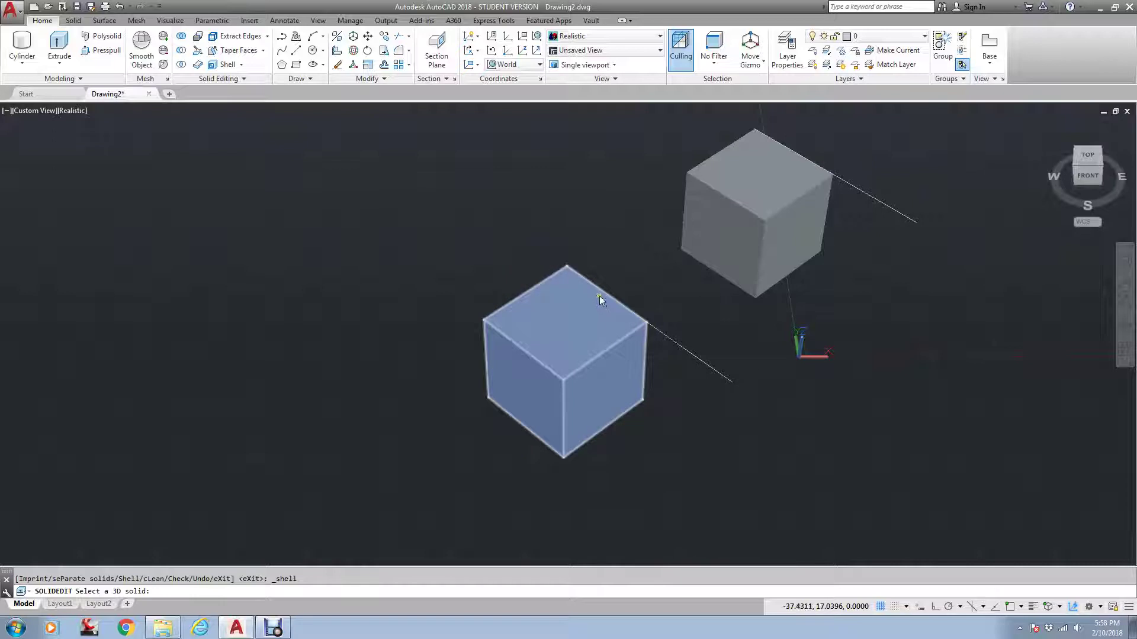
pyautogui.press('Escape')
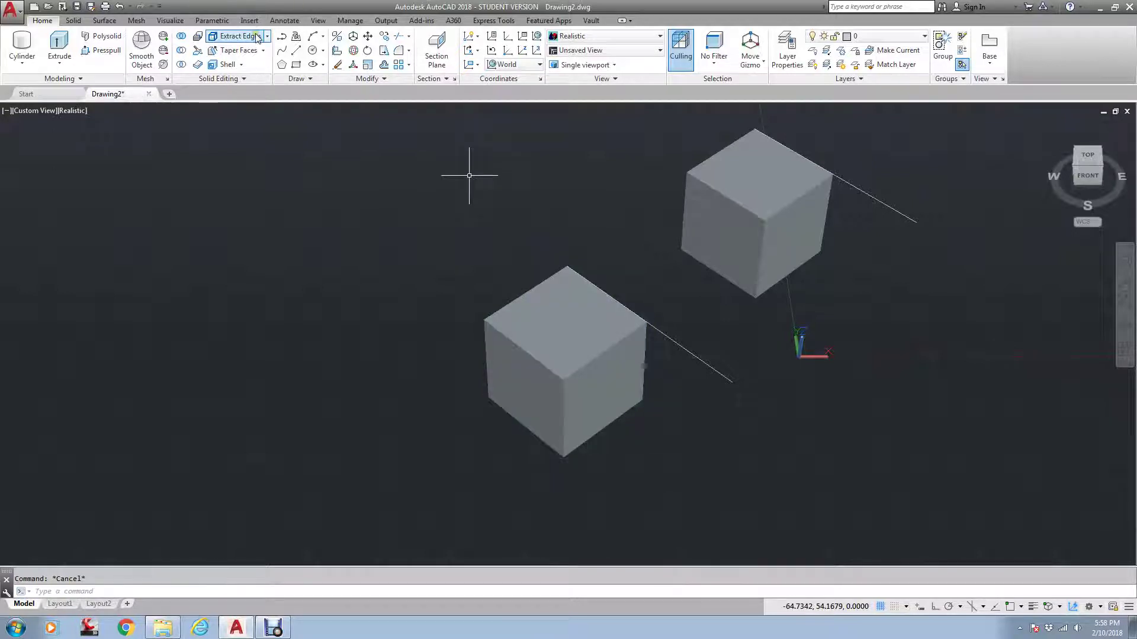
# Try a -30-degree taper of the nearer box's top face, with the axis running from its right corner to its back corner
pyautogui.click(243, 51)
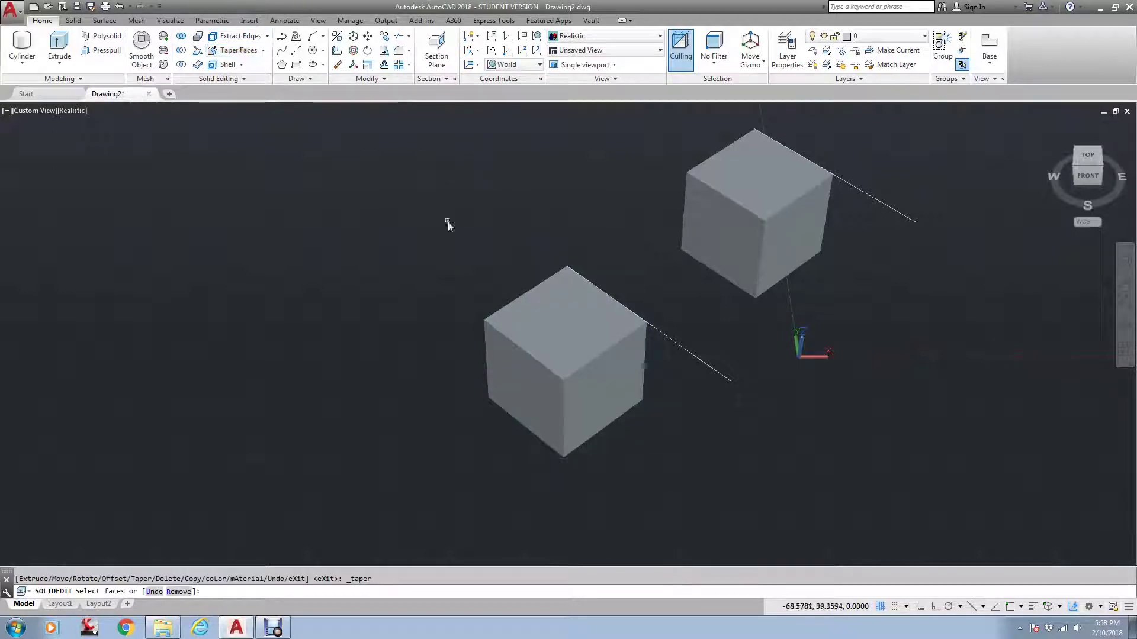
pyautogui.click(579, 325)
pyautogui.scroll(1, 579, 325)
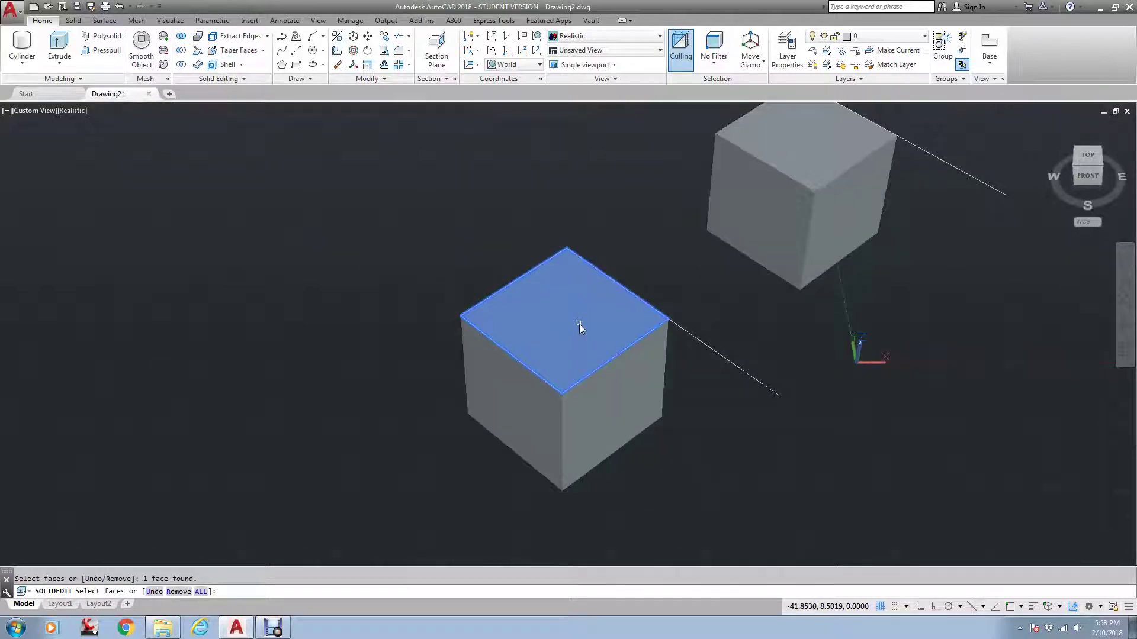
pyautogui.press('Return')
pyautogui.write('ecify the base point: e')
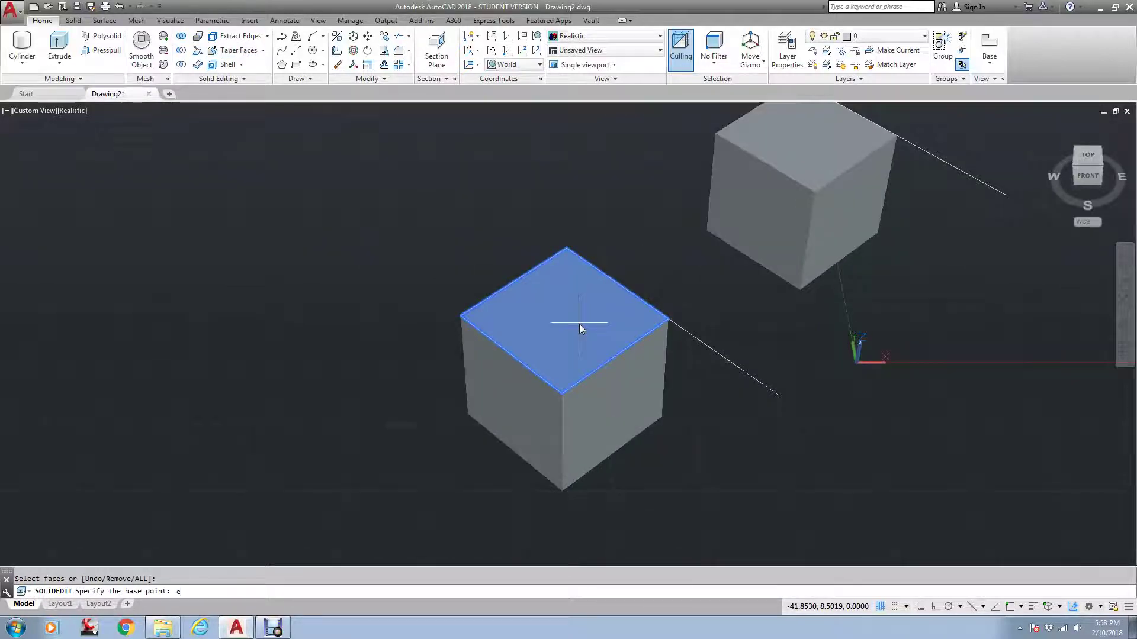
pyautogui.write('nd')
pyautogui.press('Return')
pyautogui.click(668, 320)
pyautogui.write('en')
pyautogui.write('d')
pyautogui.press('Return')
pyautogui.click(572, 252)
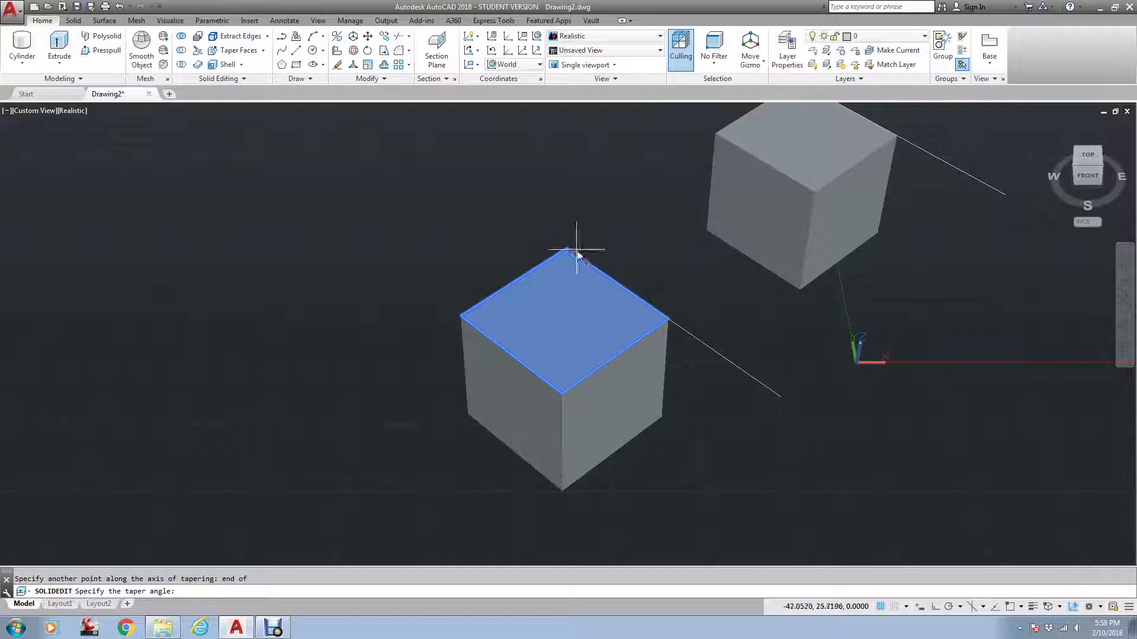
pyautogui.write('-30')
pyautogui.press('Return')
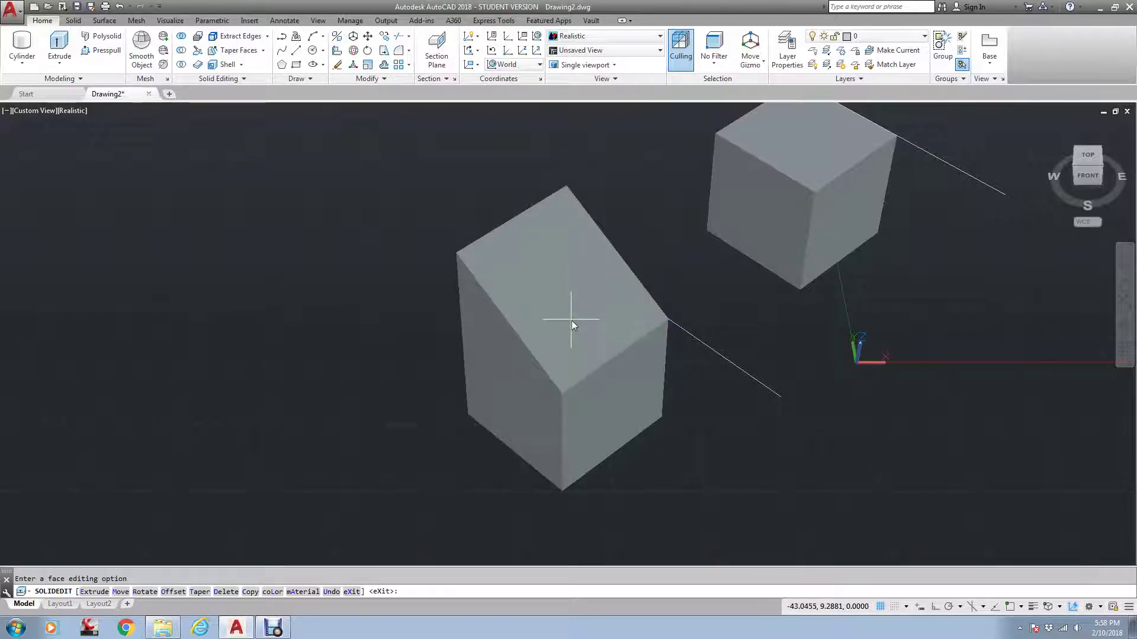
# Undo the -30-degree taper of the nearer box together with the view changes
pyautogui.click(1074, 166)
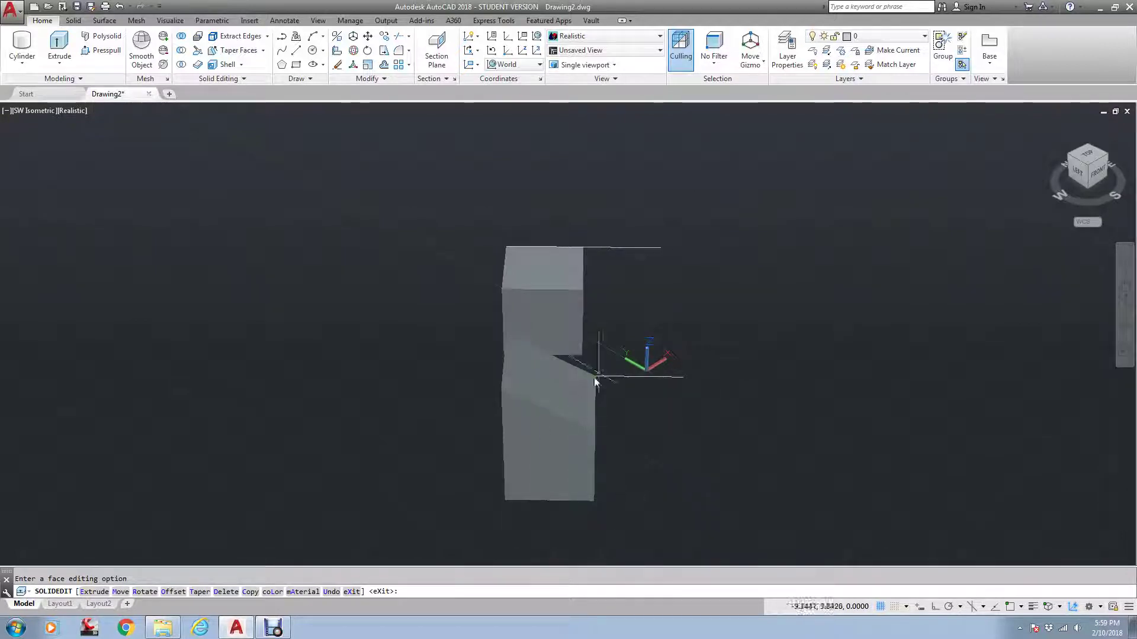
pyautogui.click(1109, 160)
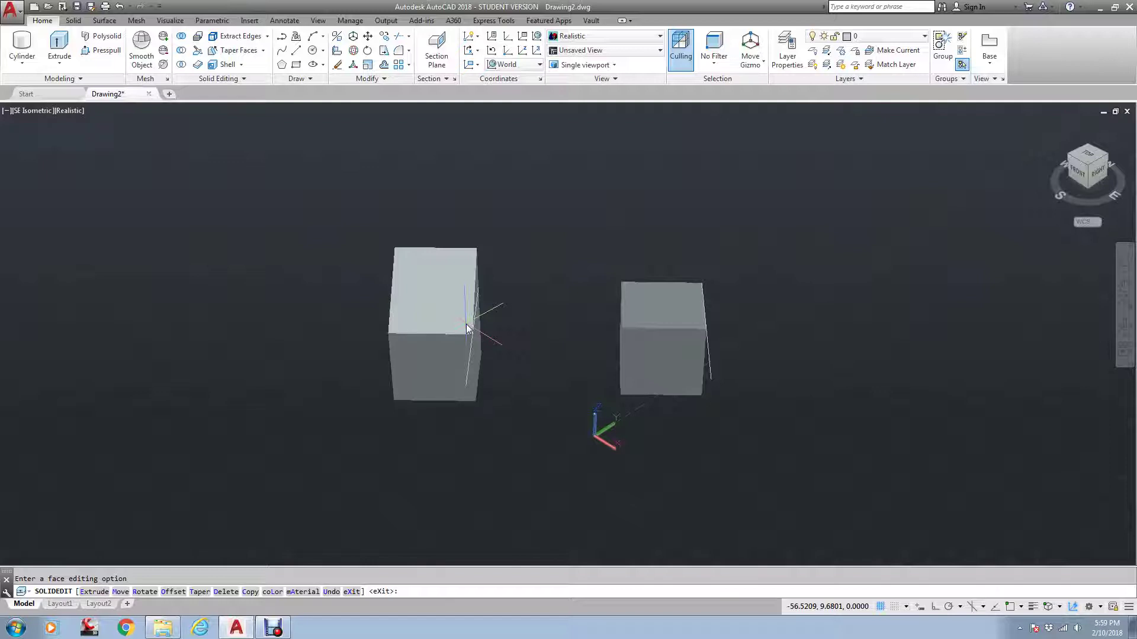
pyautogui.write('u')
pyautogui.press('Return')
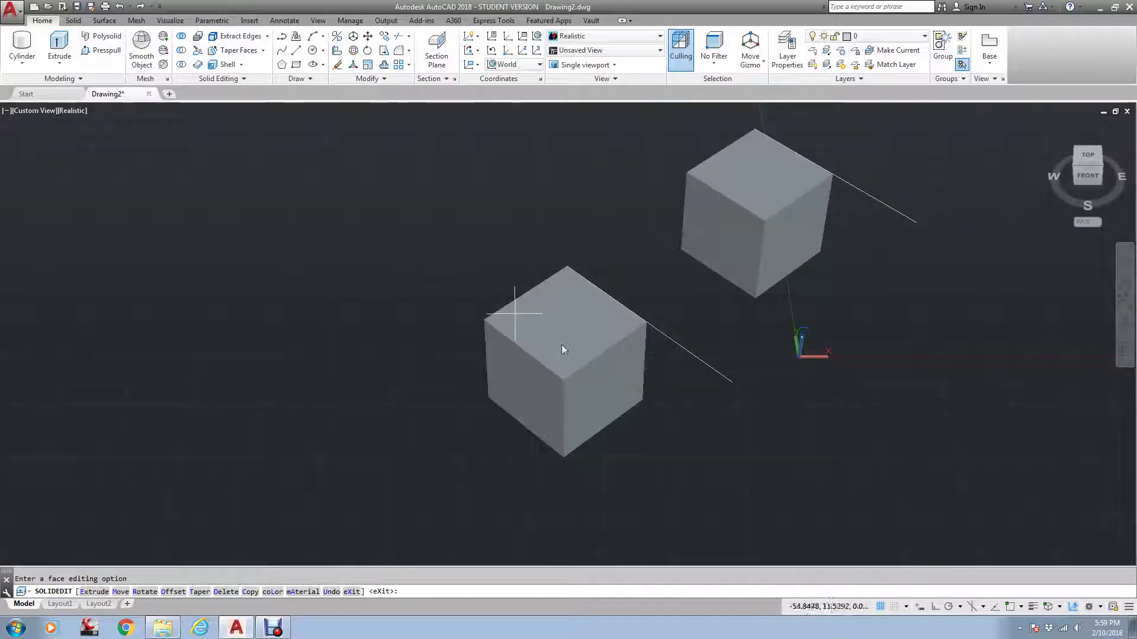
# Draw a cylinder of about 1.97 radius from the nearer box's top face down through the box, about 44.47 deep
pyautogui.click(22, 61)
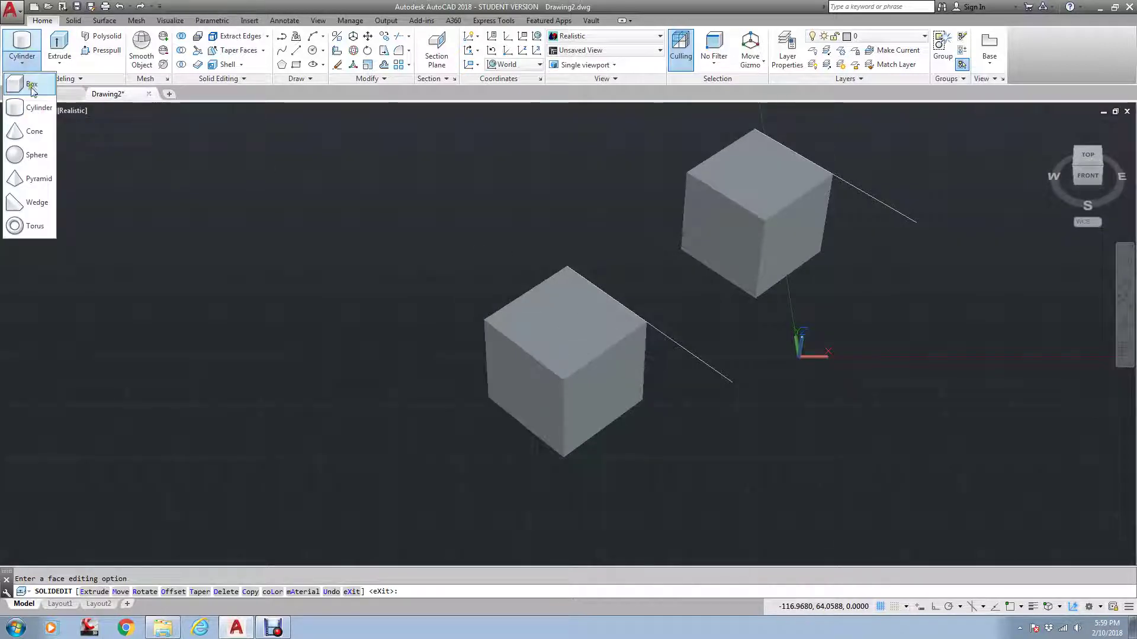
pyautogui.click(36, 108)
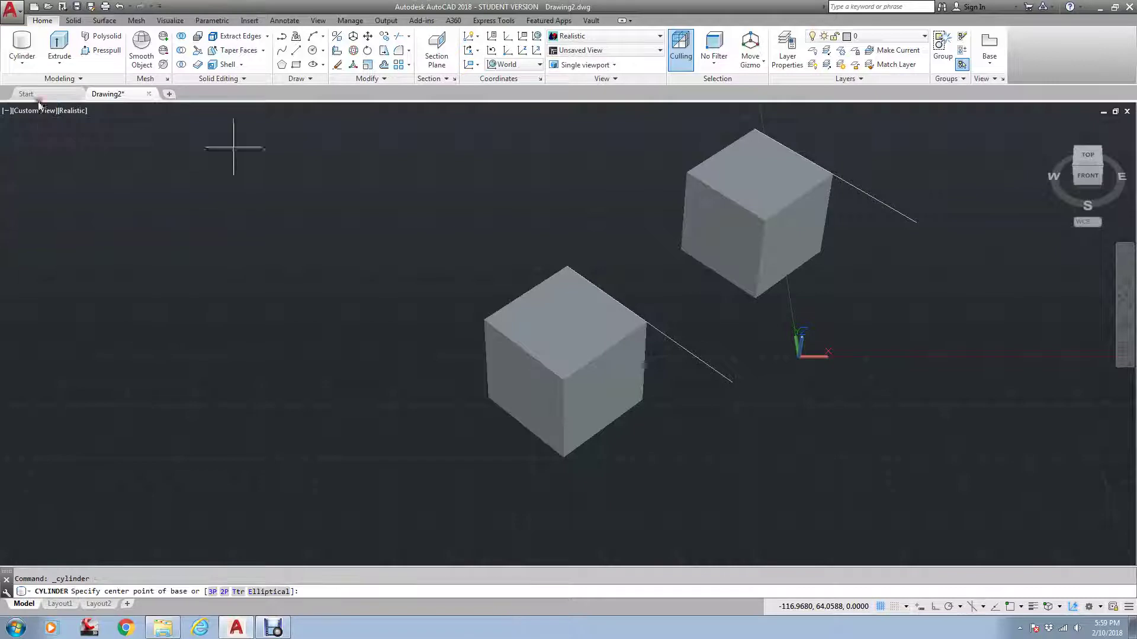
pyautogui.click(531, 315)
pyautogui.press('Return')
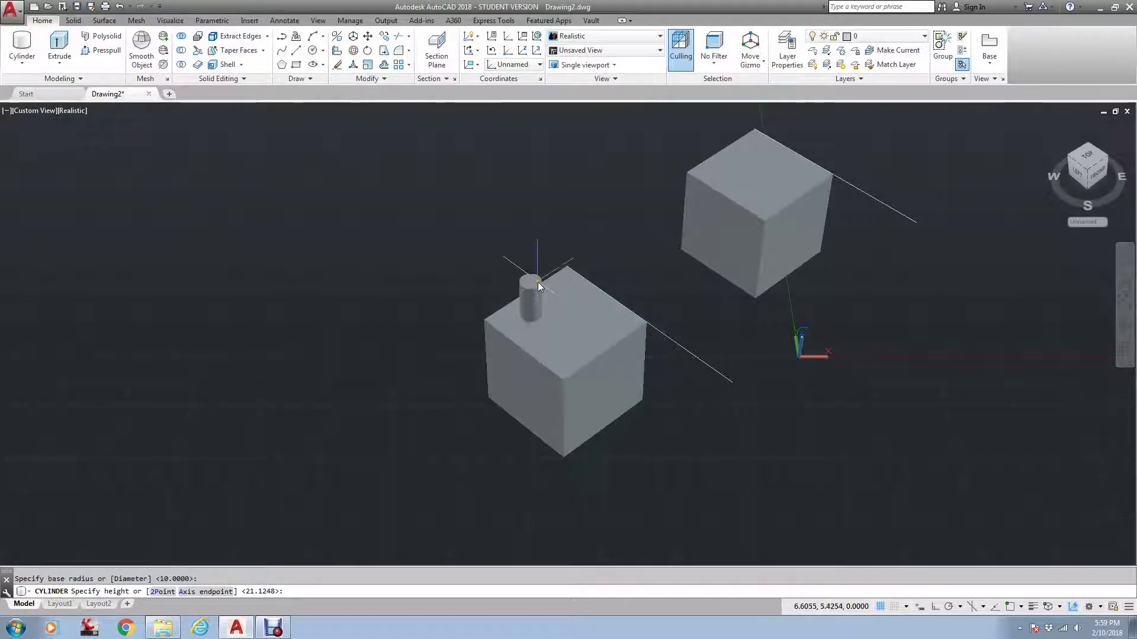
pyautogui.click(528, 478)
# Draw two more small cylinders down through the nearer box, one near its top face's right corner and one near its front corner
pyautogui.press('Return')
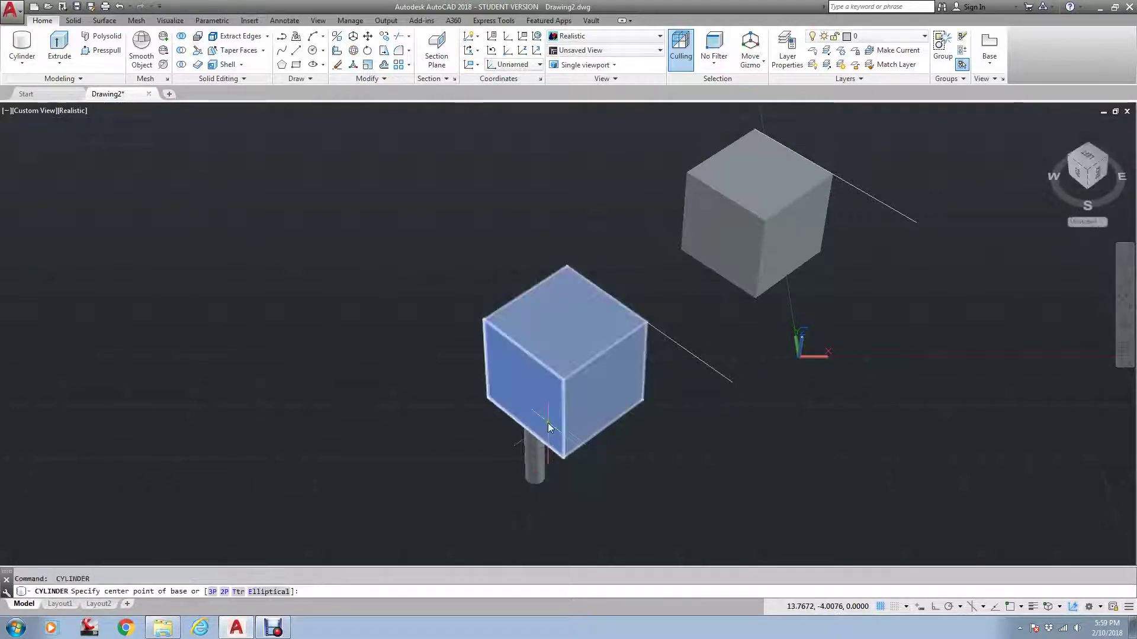
pyautogui.click(598, 326)
pyautogui.press('Return')
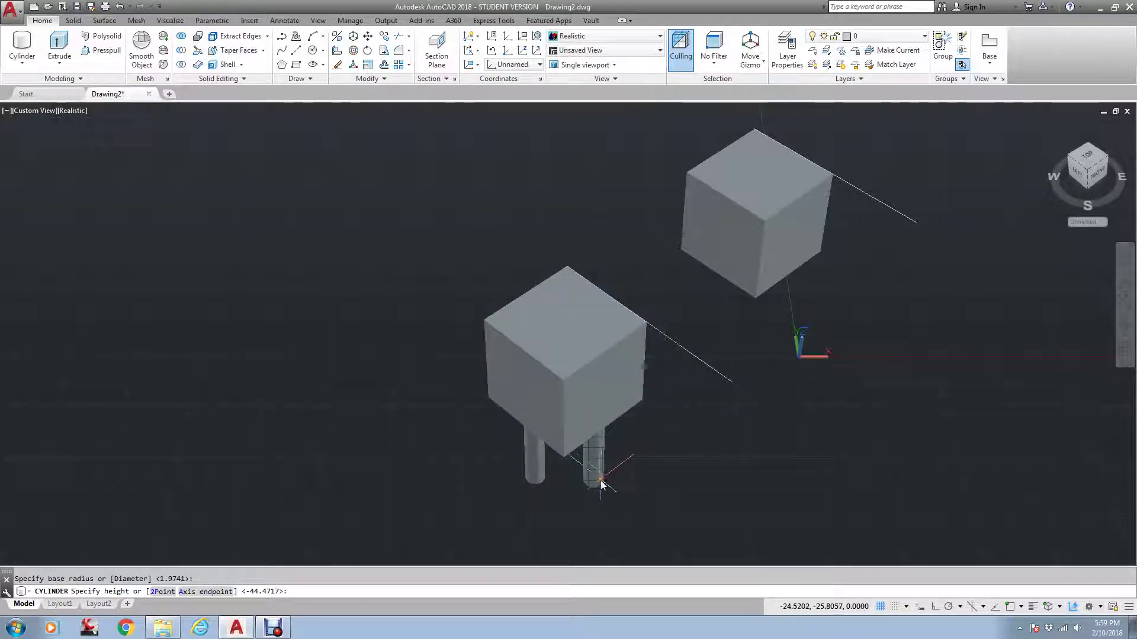
pyautogui.click(600, 483)
pyautogui.press('Return')
pyautogui.click(564, 354)
pyautogui.press('Return')
pyautogui.click(577, 484)
pyautogui.press('Return')
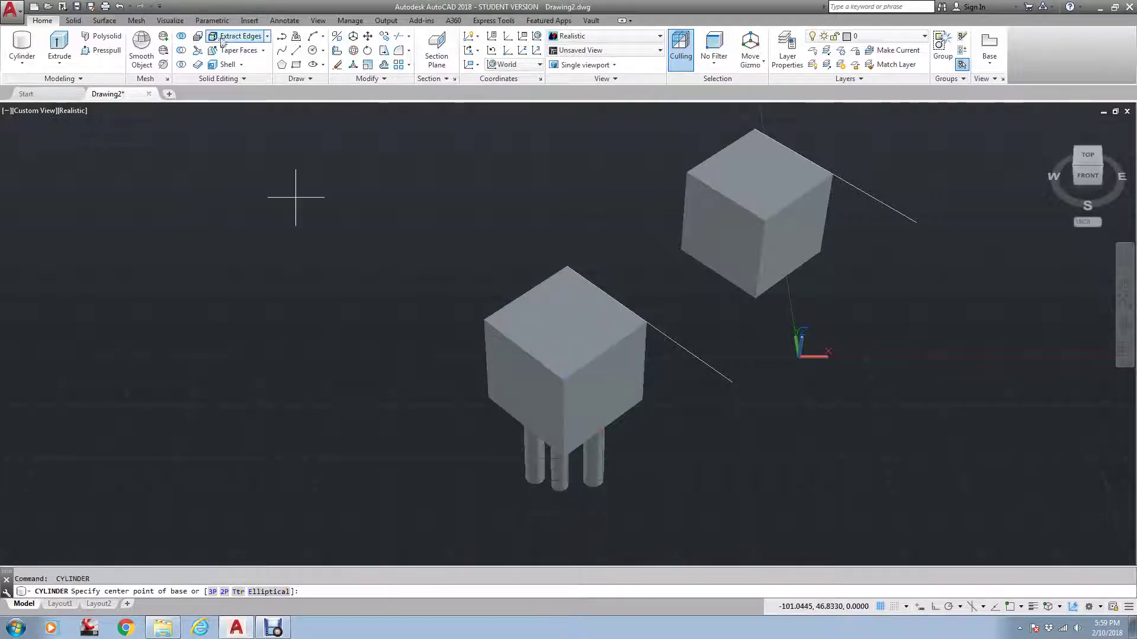
# Subtract the three cylinders from the nearer box to cut through holes
pyautogui.click(181, 51)
pyautogui.click(633, 354)
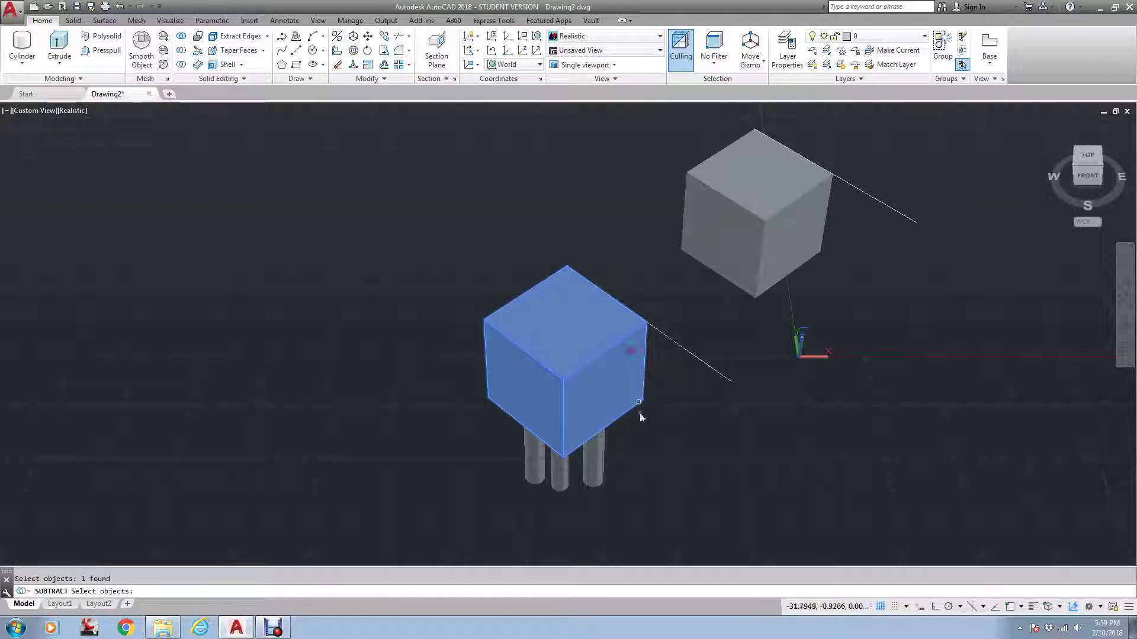
pyautogui.press('Return')
pyautogui.click(642, 495)
pyautogui.click(522, 478)
pyautogui.press('Return')
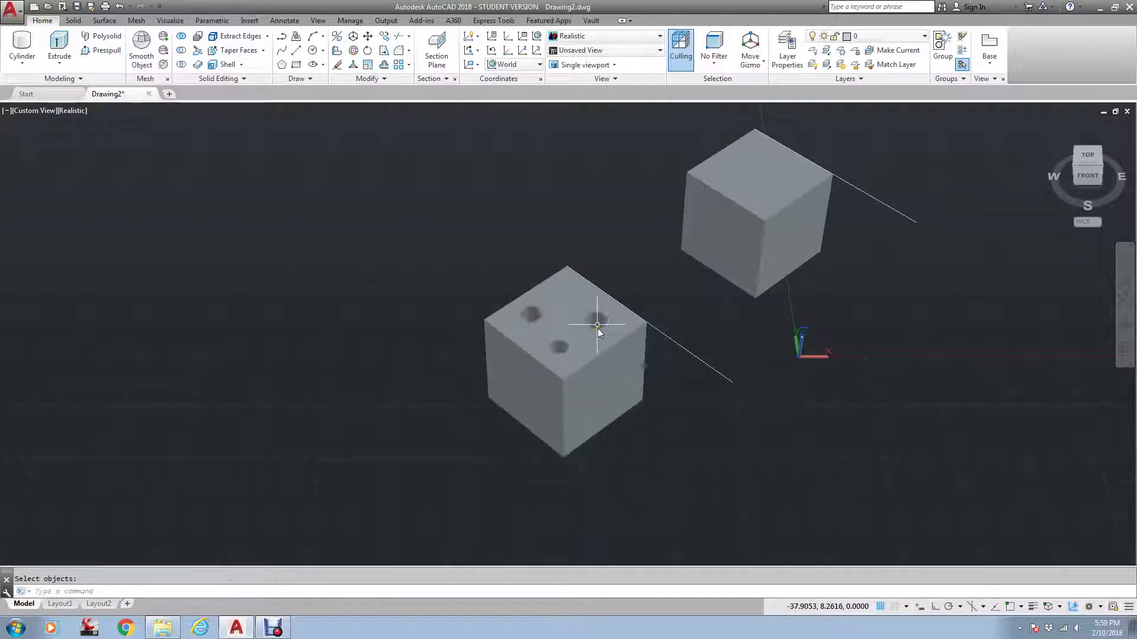
# Taper the holed box's top face by 30 degrees, with the axis running from its back corner to its right corner
pyautogui.scroll(1, 566, 310)
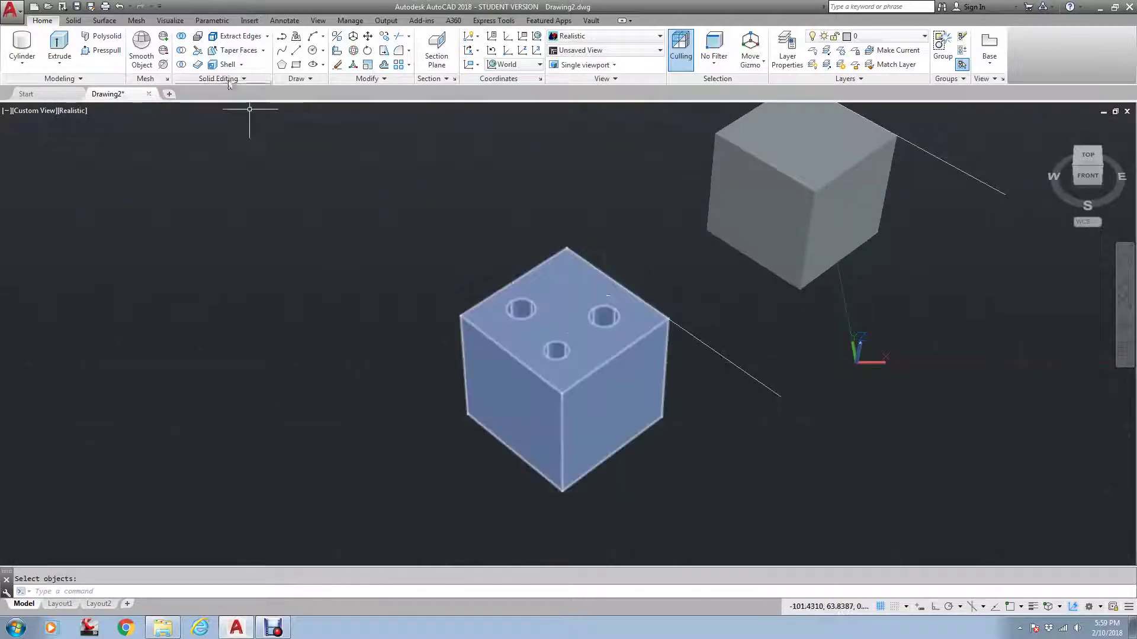
pyautogui.click(237, 50)
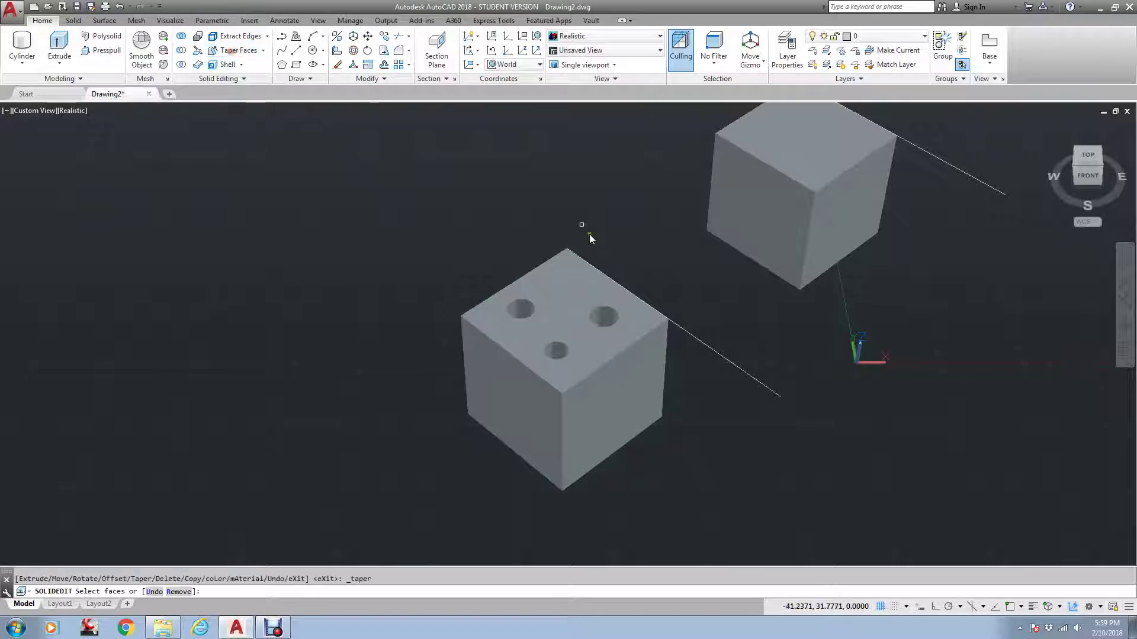
pyautogui.click(573, 285)
pyautogui.press('Return')
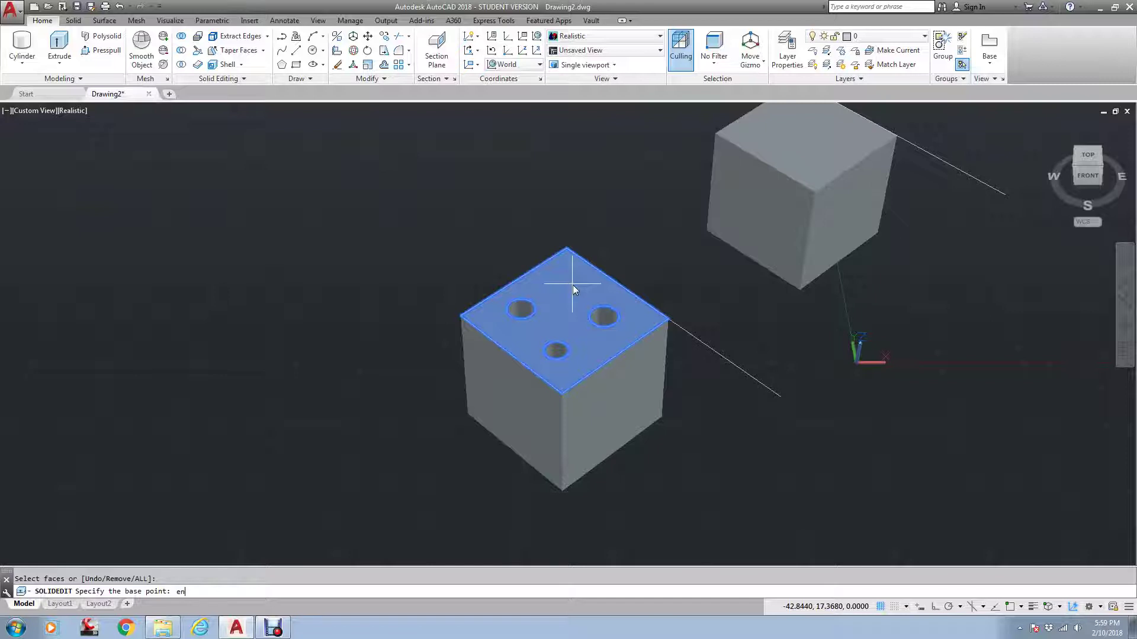
pyautogui.click(566, 249)
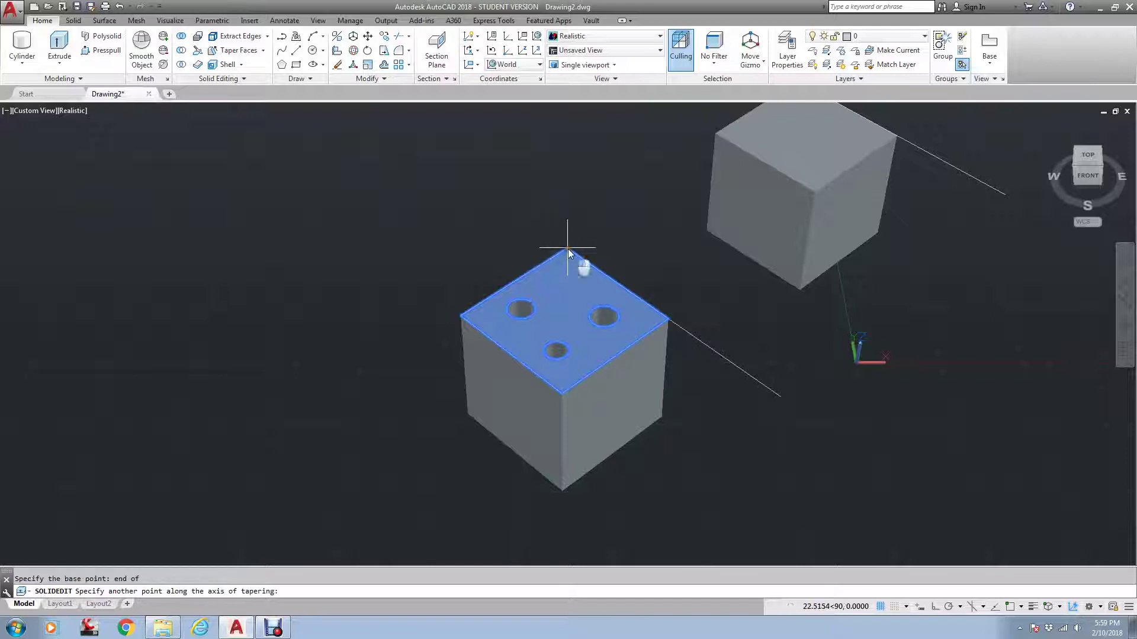
pyautogui.click(661, 322)
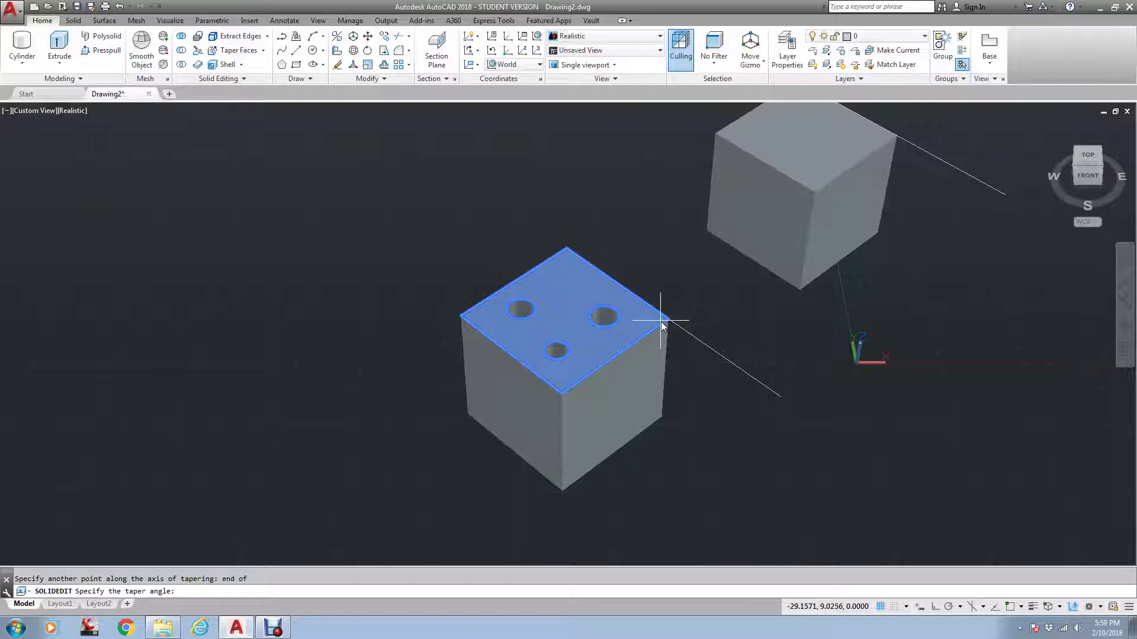
pyautogui.write('30')
pyautogui.press('Return')
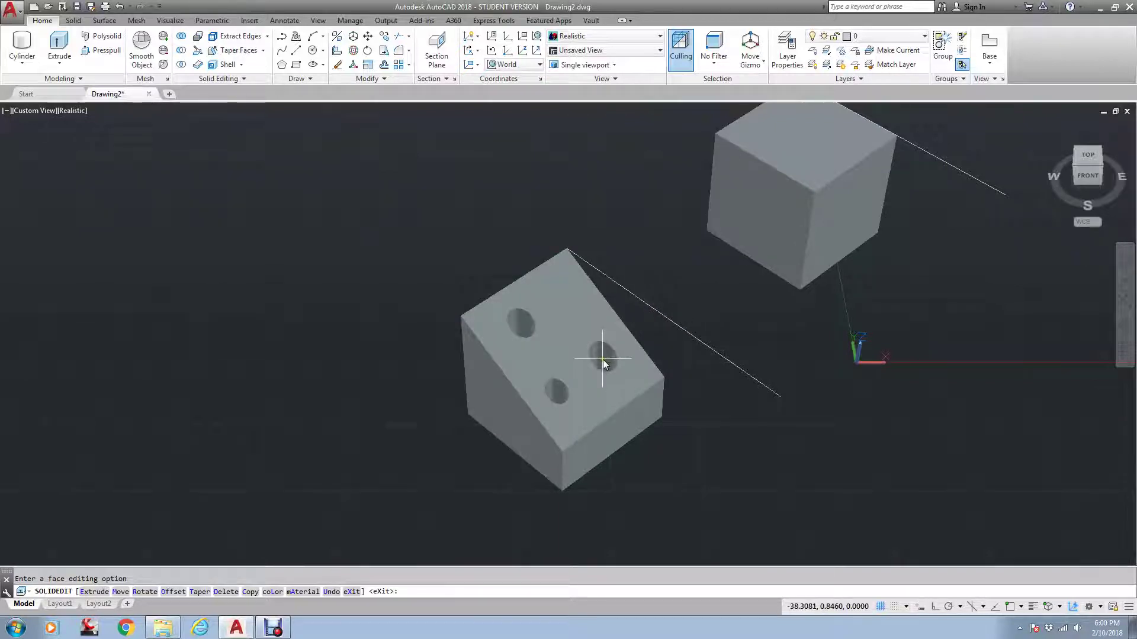
pyautogui.press('Escape')
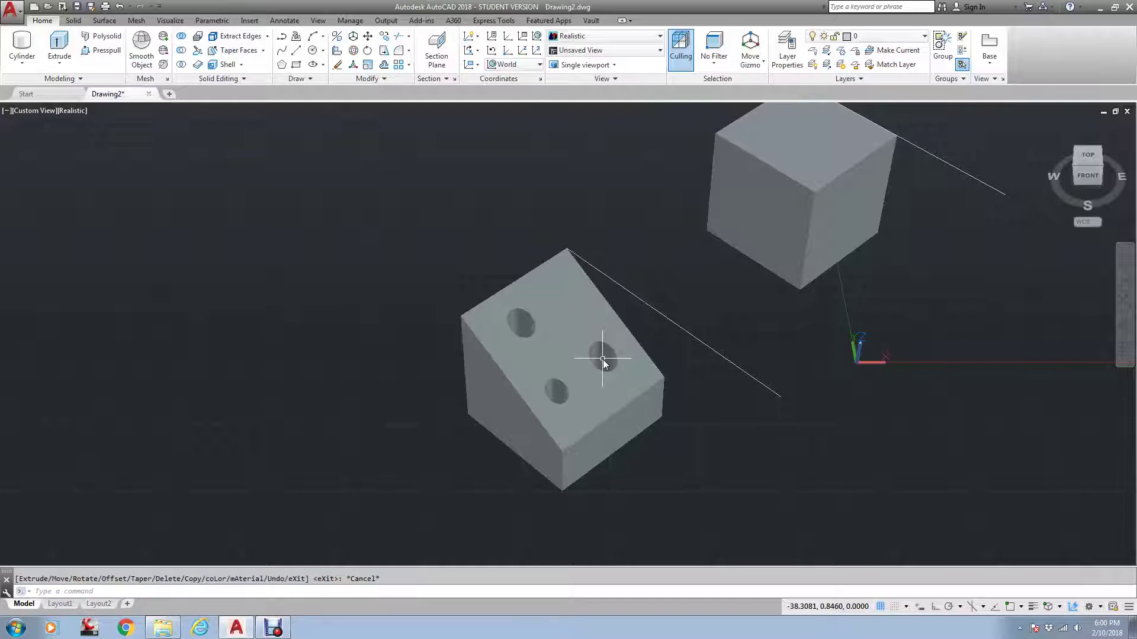